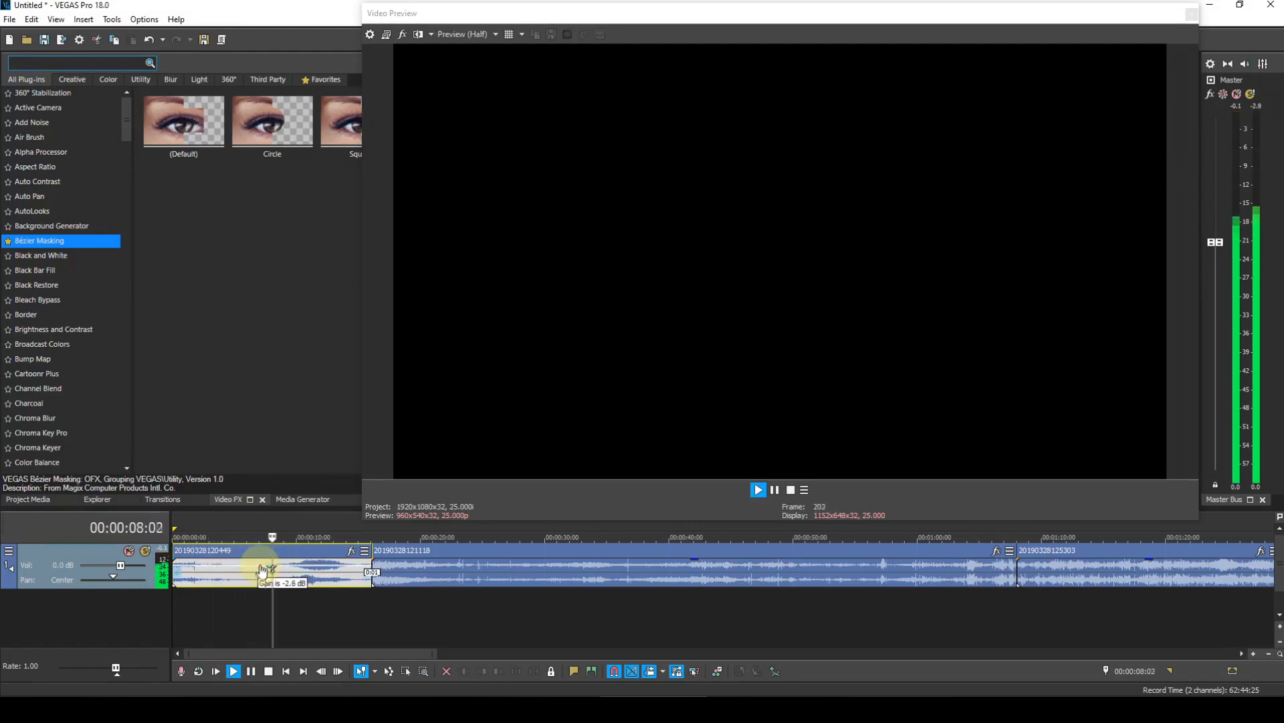
Step: Adjust the first audio event's gain while replaying it from about 8 seconds to check the master meters
left_click(261, 533)
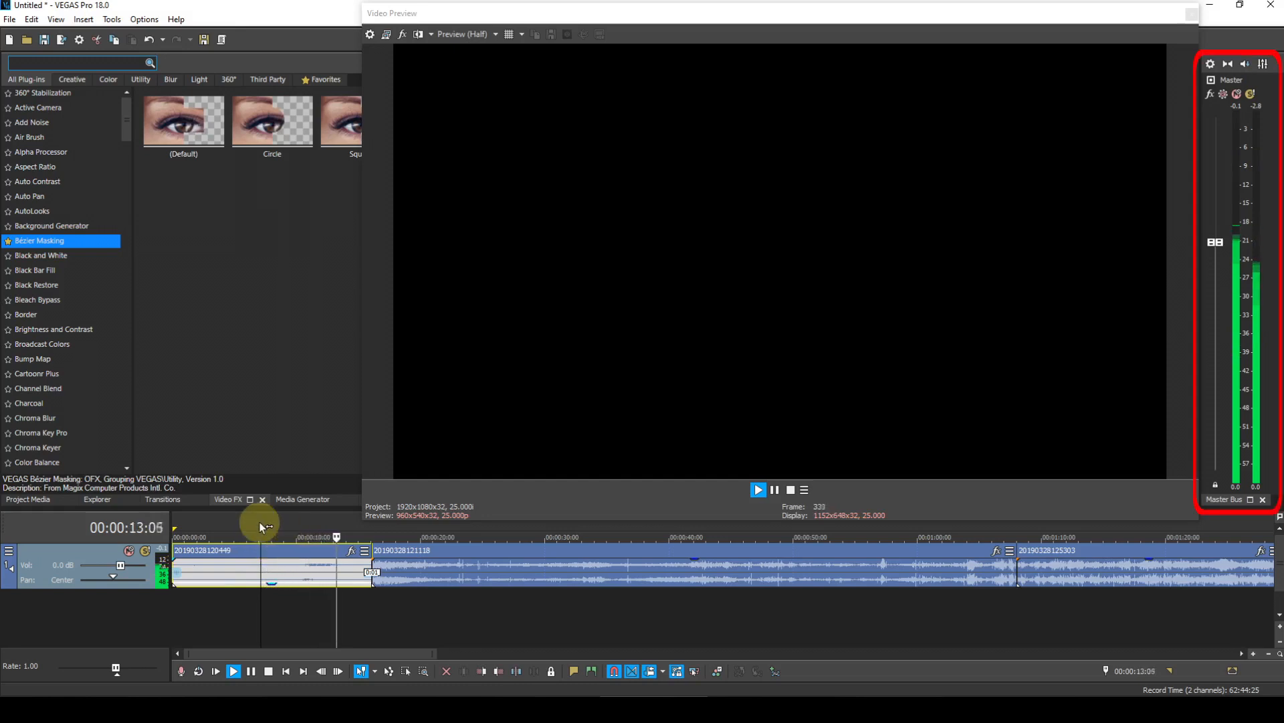
left_click(277, 535)
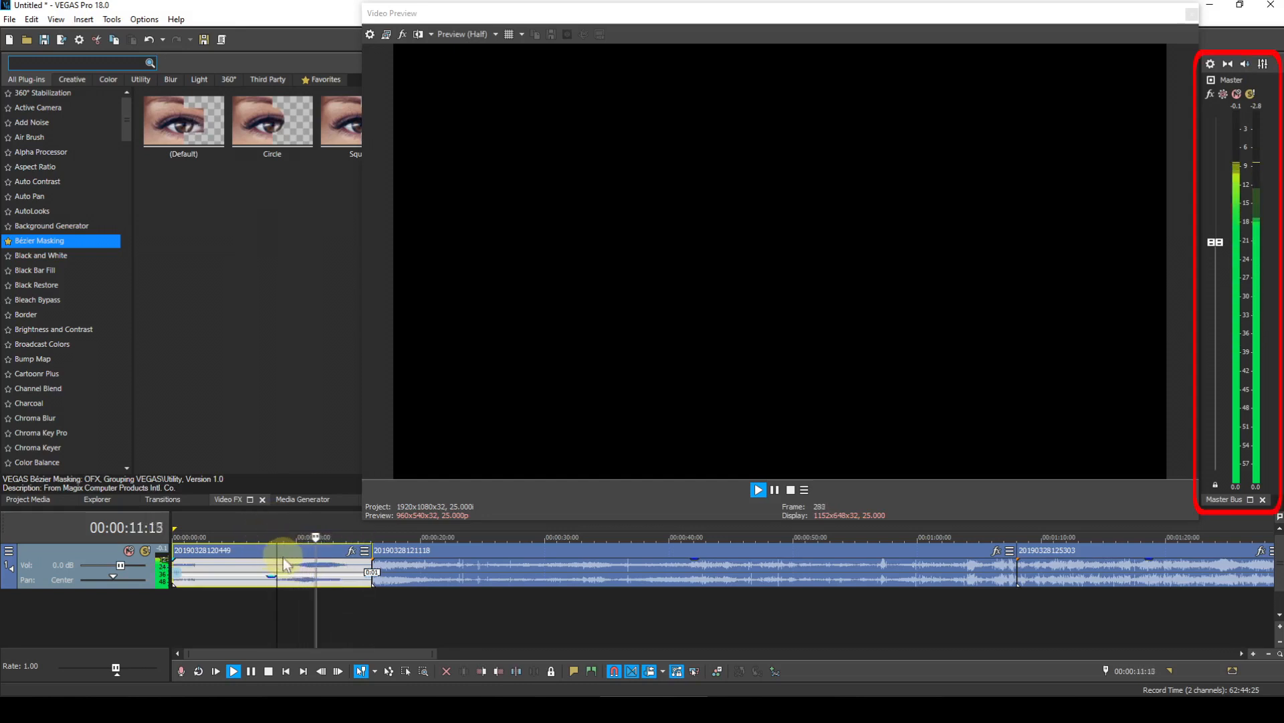
left_click(275, 520)
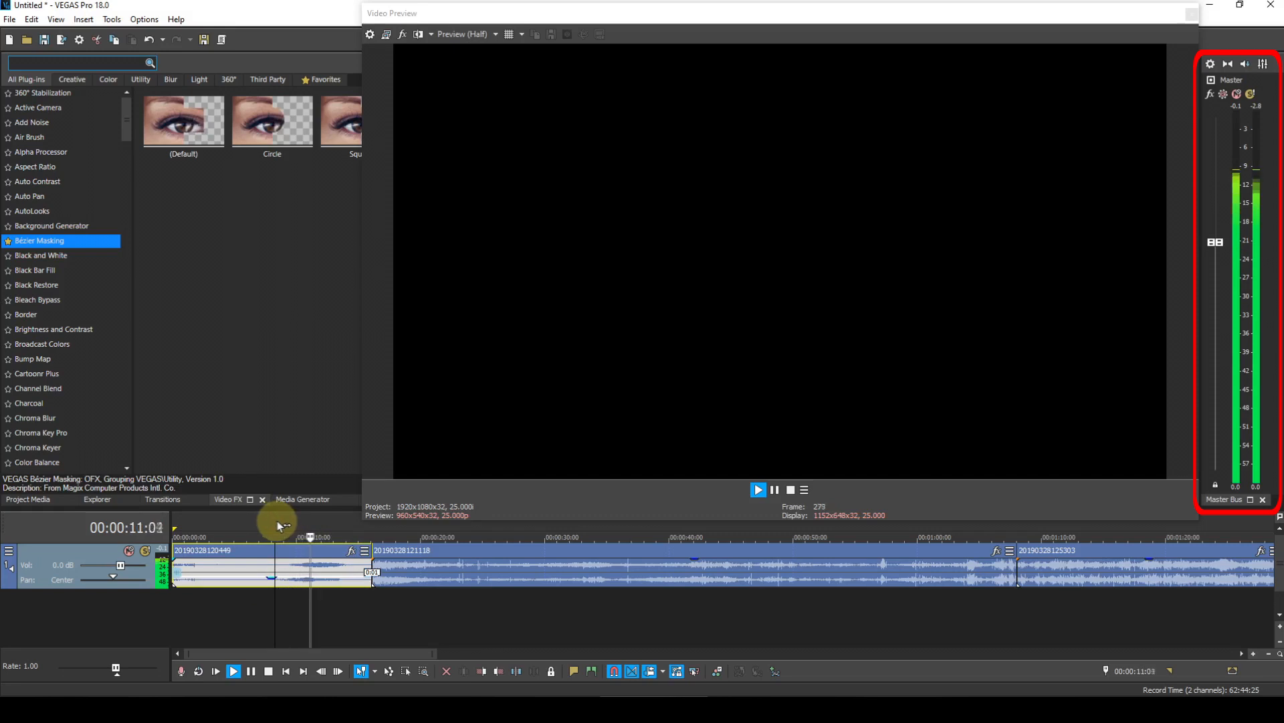
left_click(276, 526)
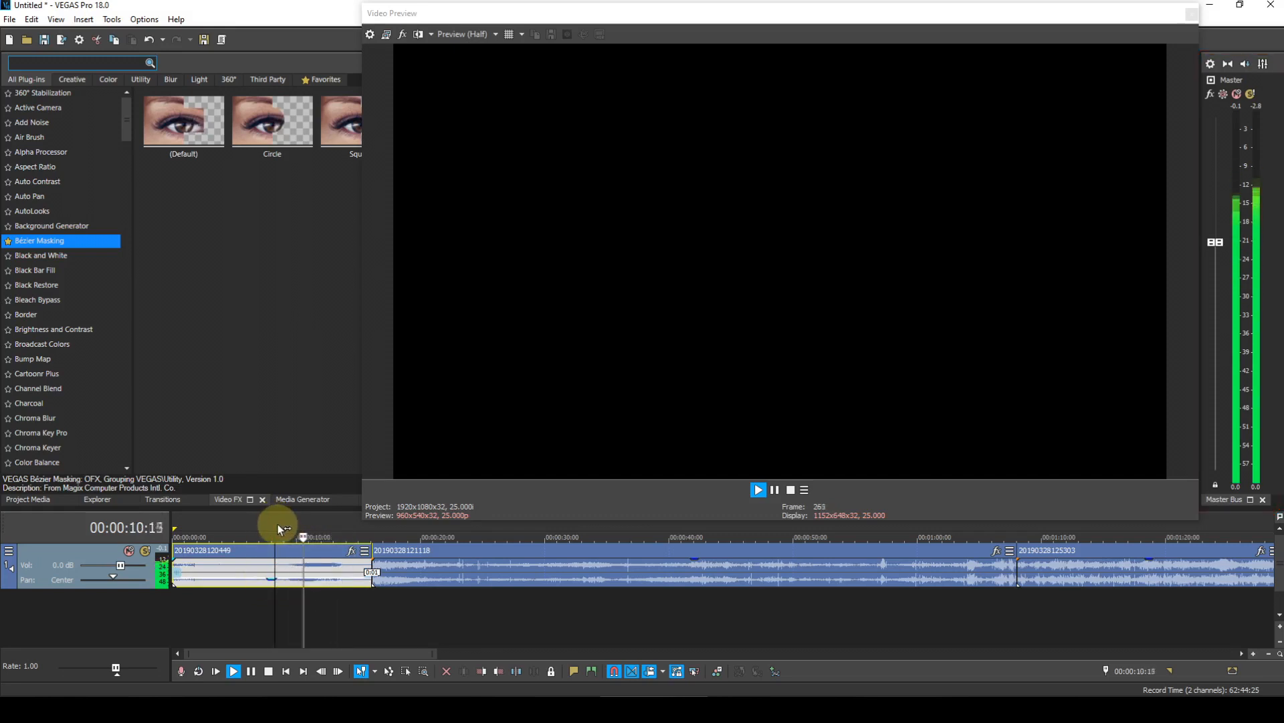
Step: Lower the second audio event's gain to about -8.9 dB and replay several parts of it to check the level
left_click(452, 580)
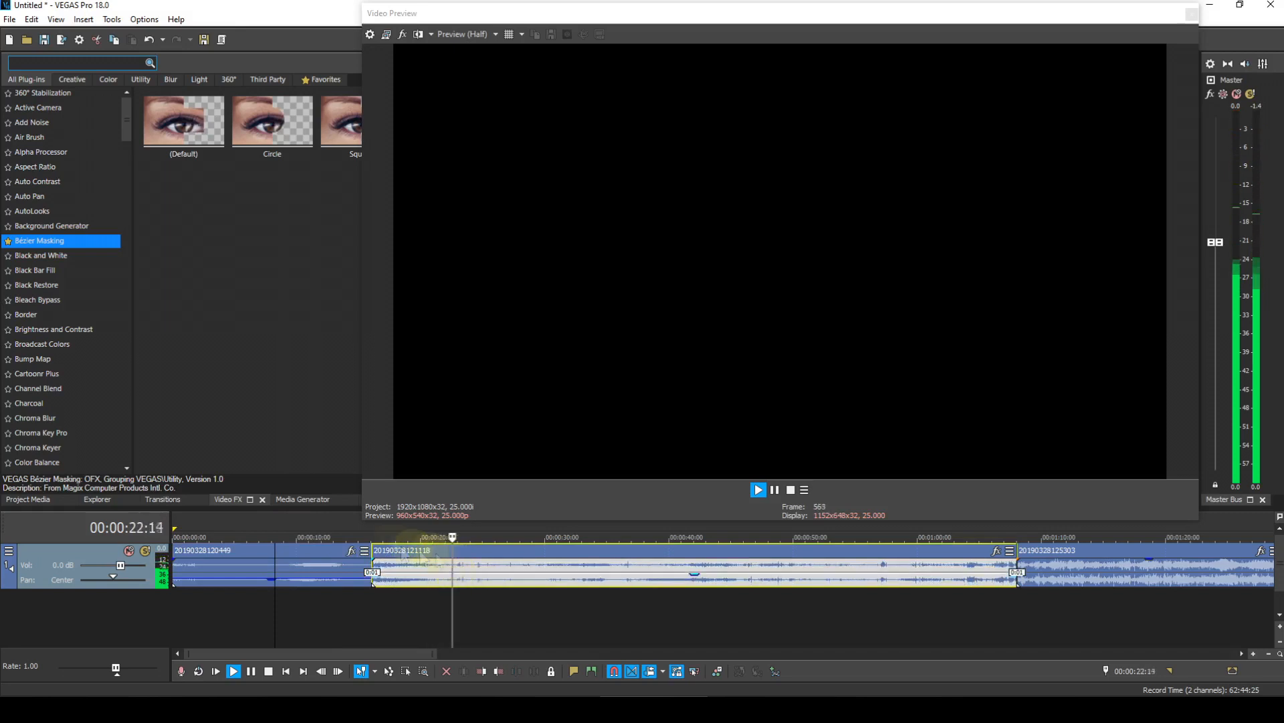
left_click(364, 537)
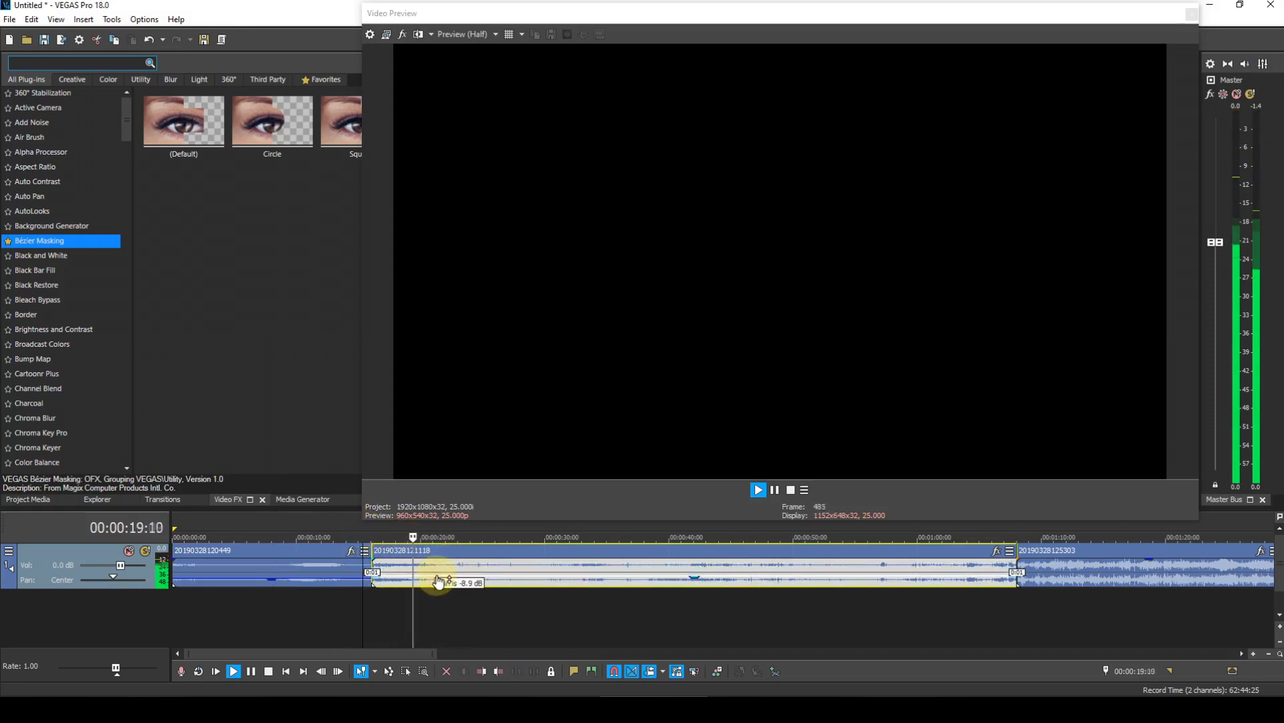
left_click(368, 534)
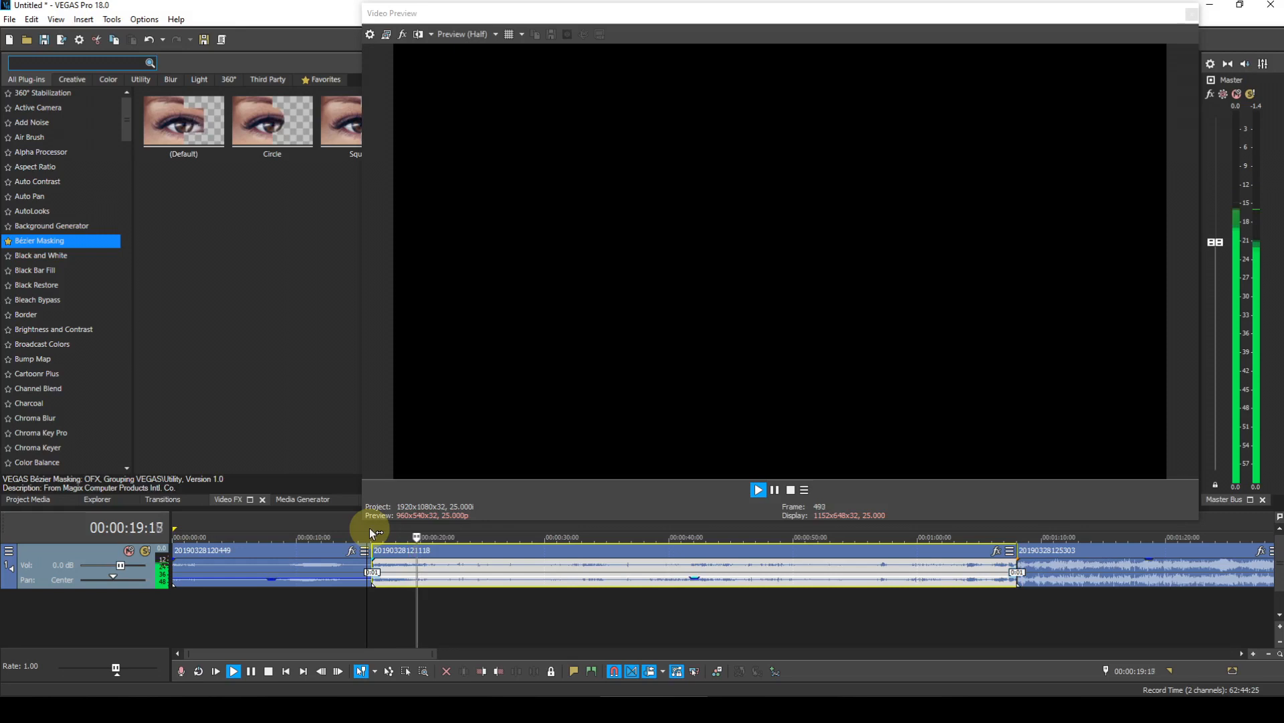
left_click(575, 528)
left_click(675, 530)
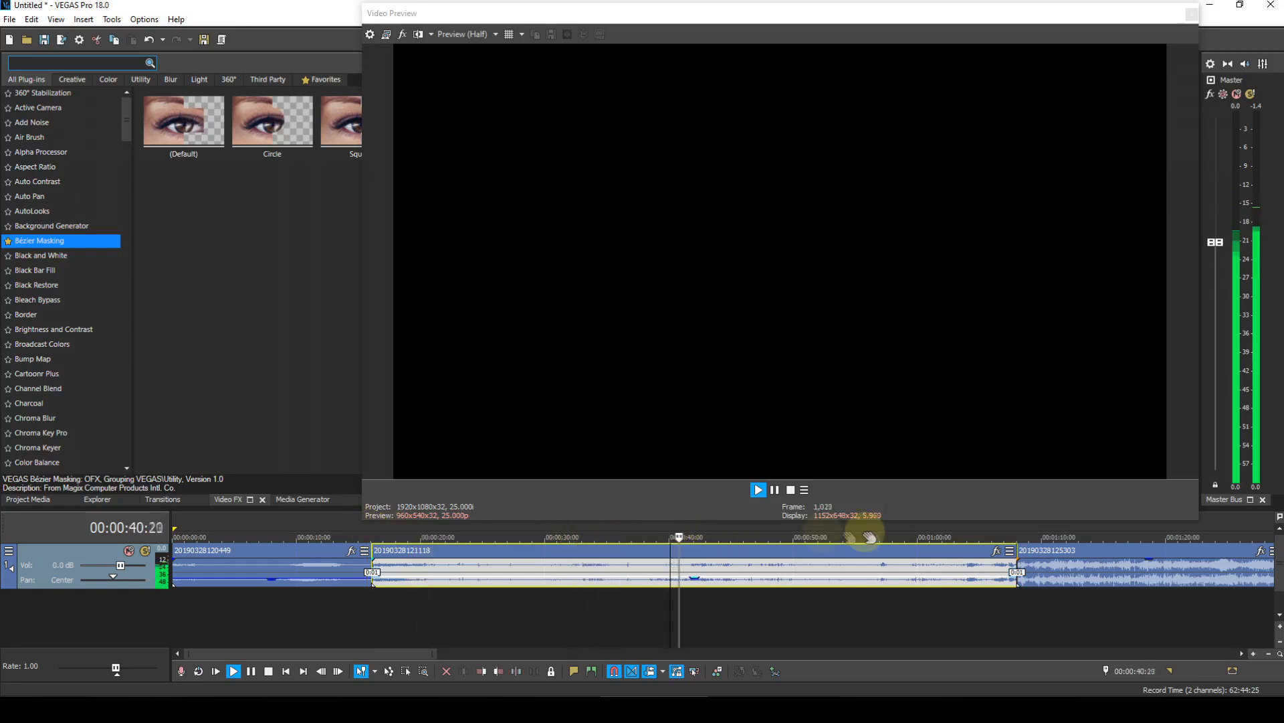
left_click(960, 529)
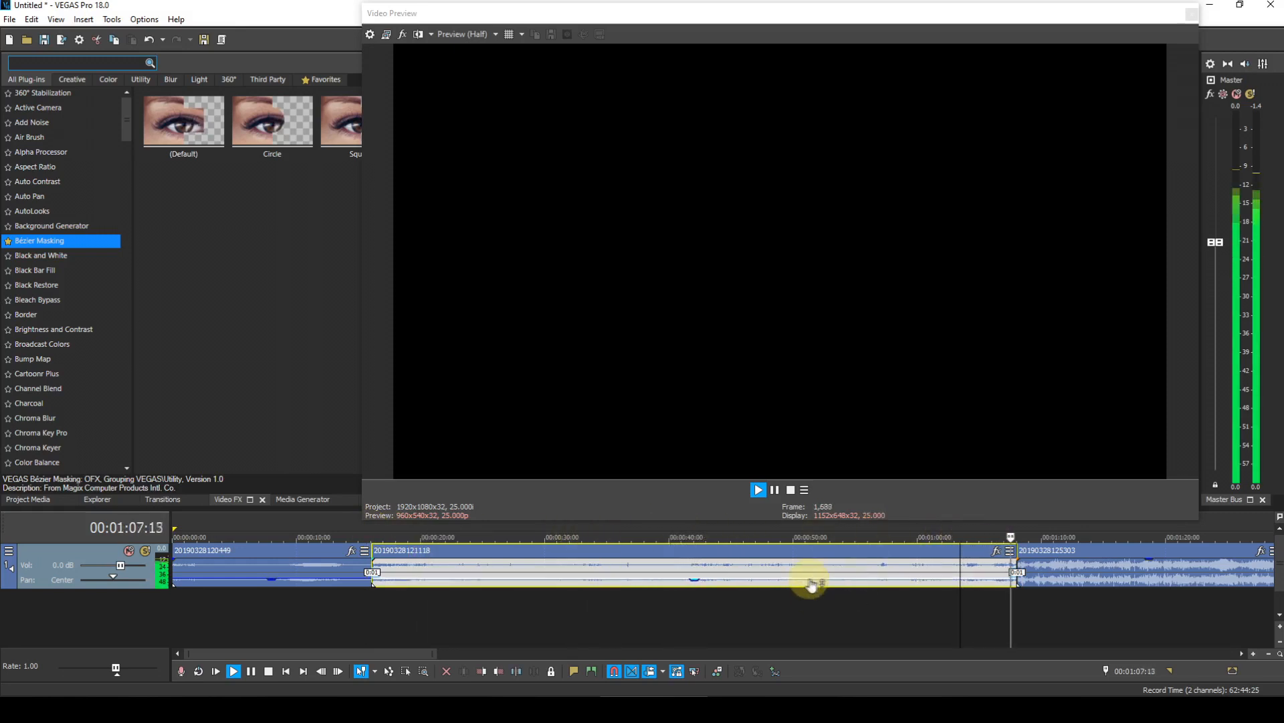
left_click(1113, 577)
left_click_drag(1114, 581, 1102, 584)
key("space")
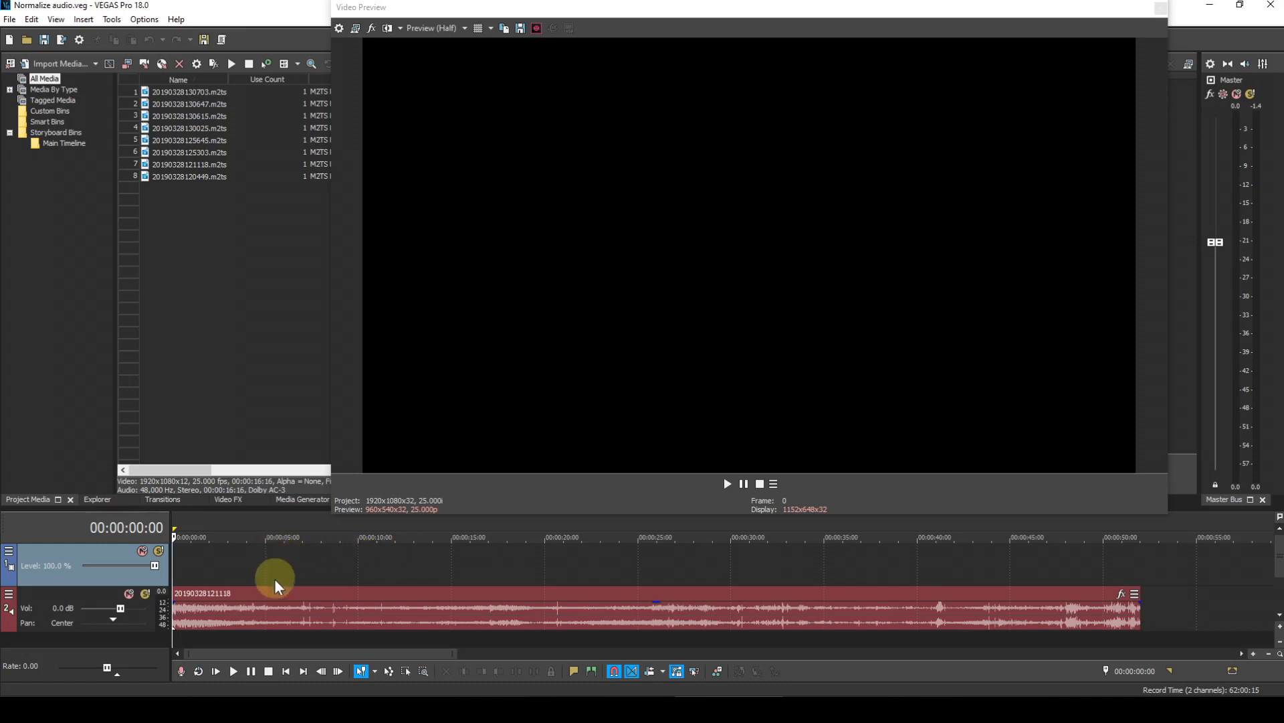
left_click(239, 669)
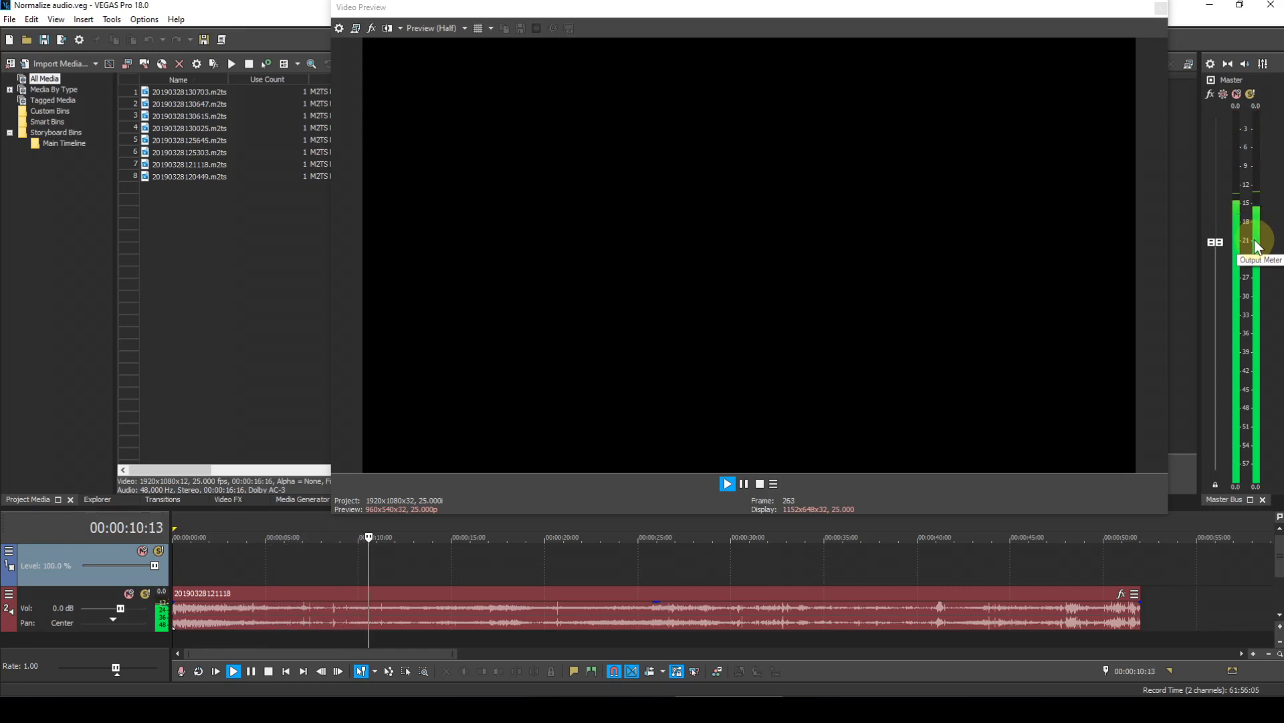
key("space")
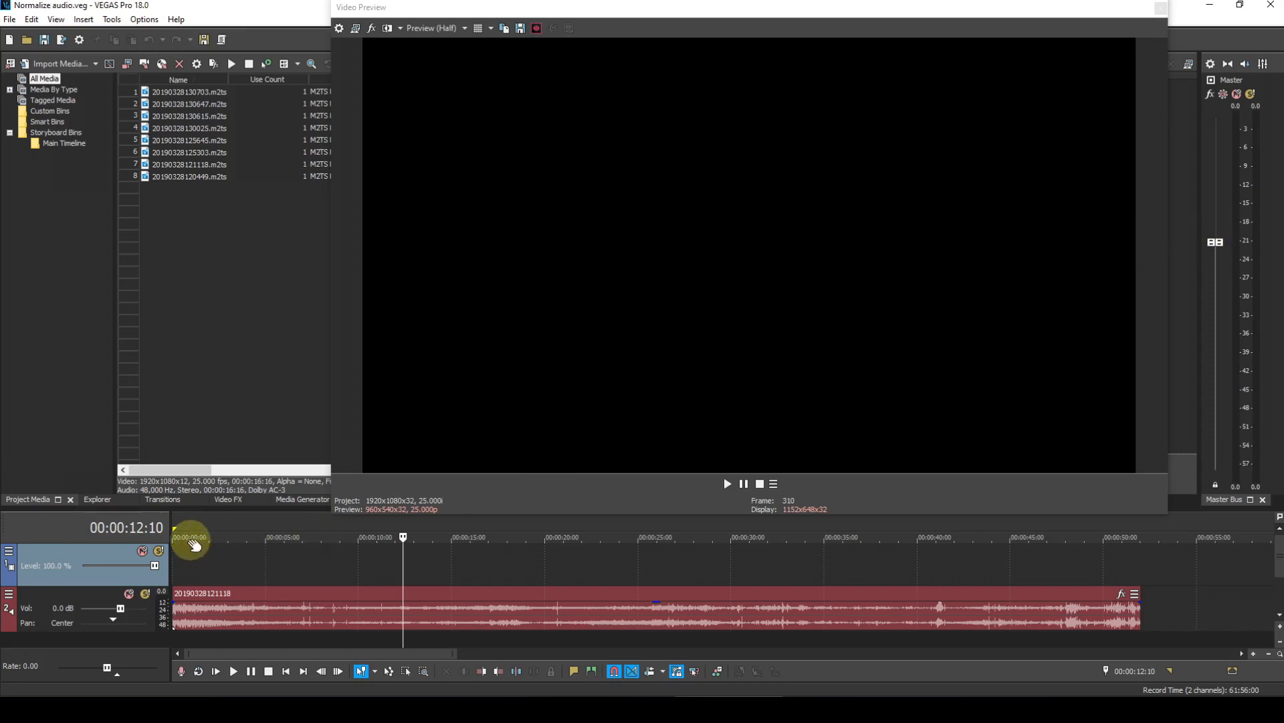
left_click(188, 528)
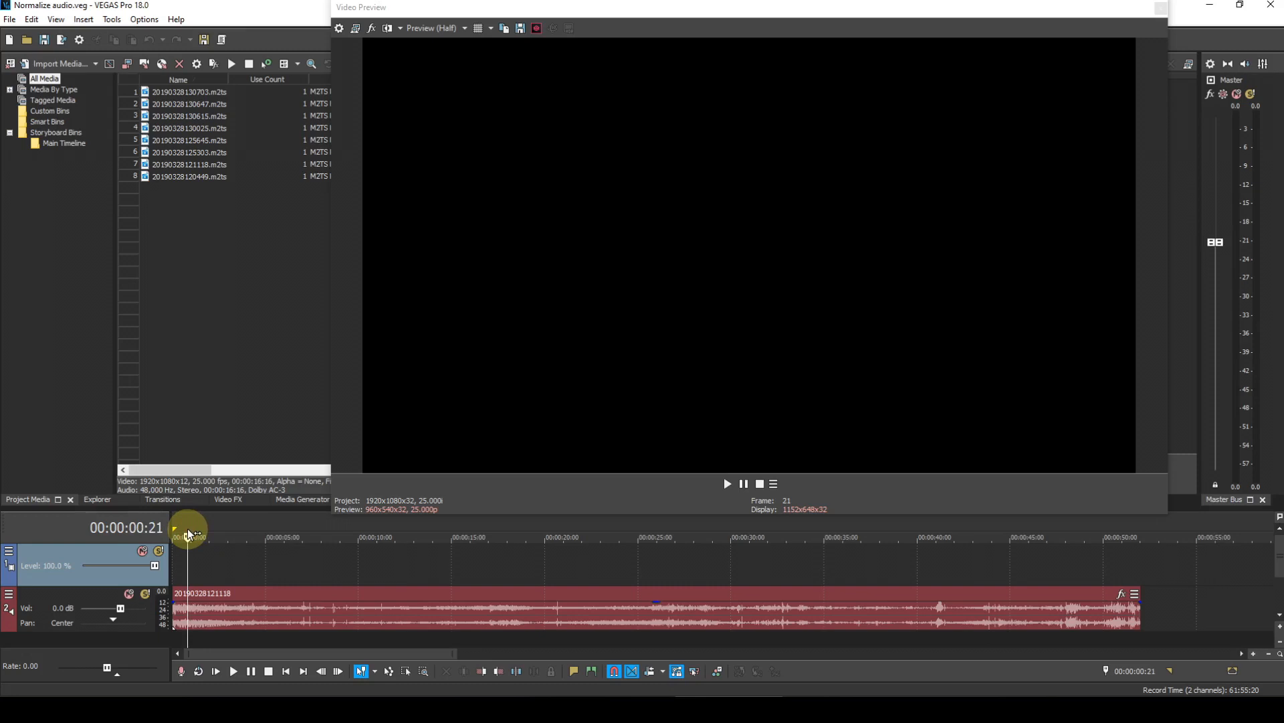
key("space")
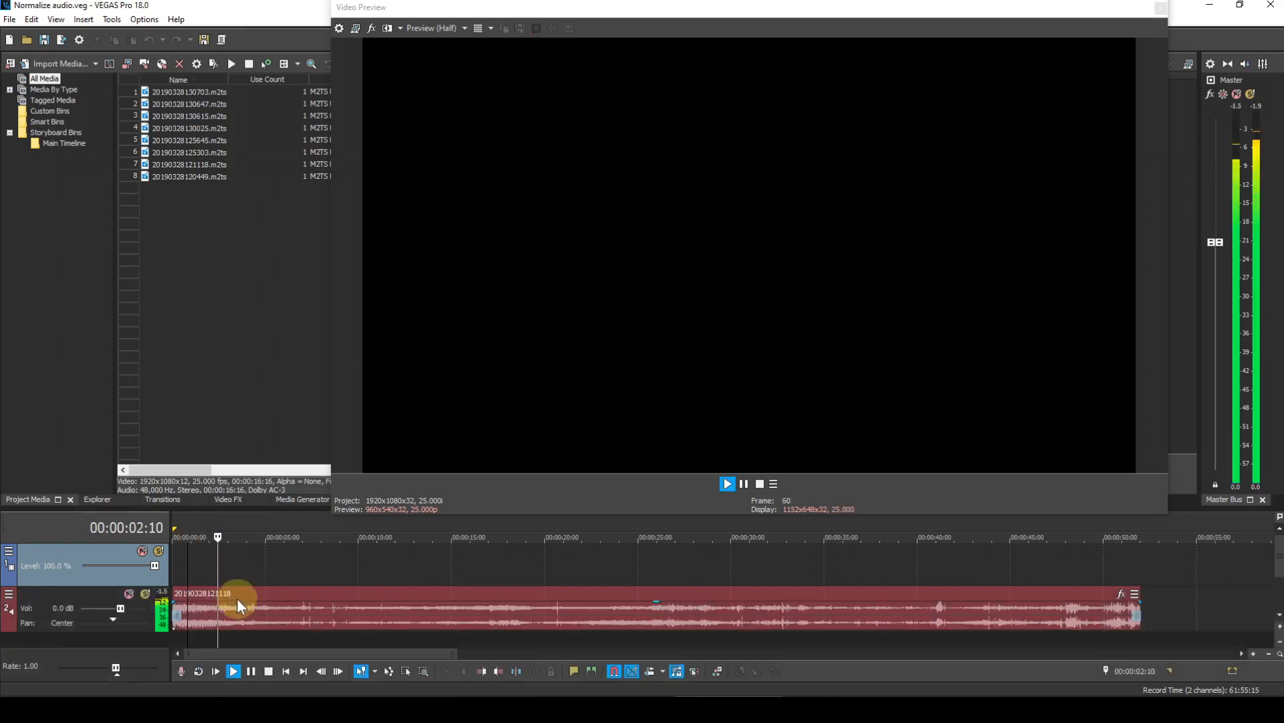
left_click_drag(238, 602, 238, 620)
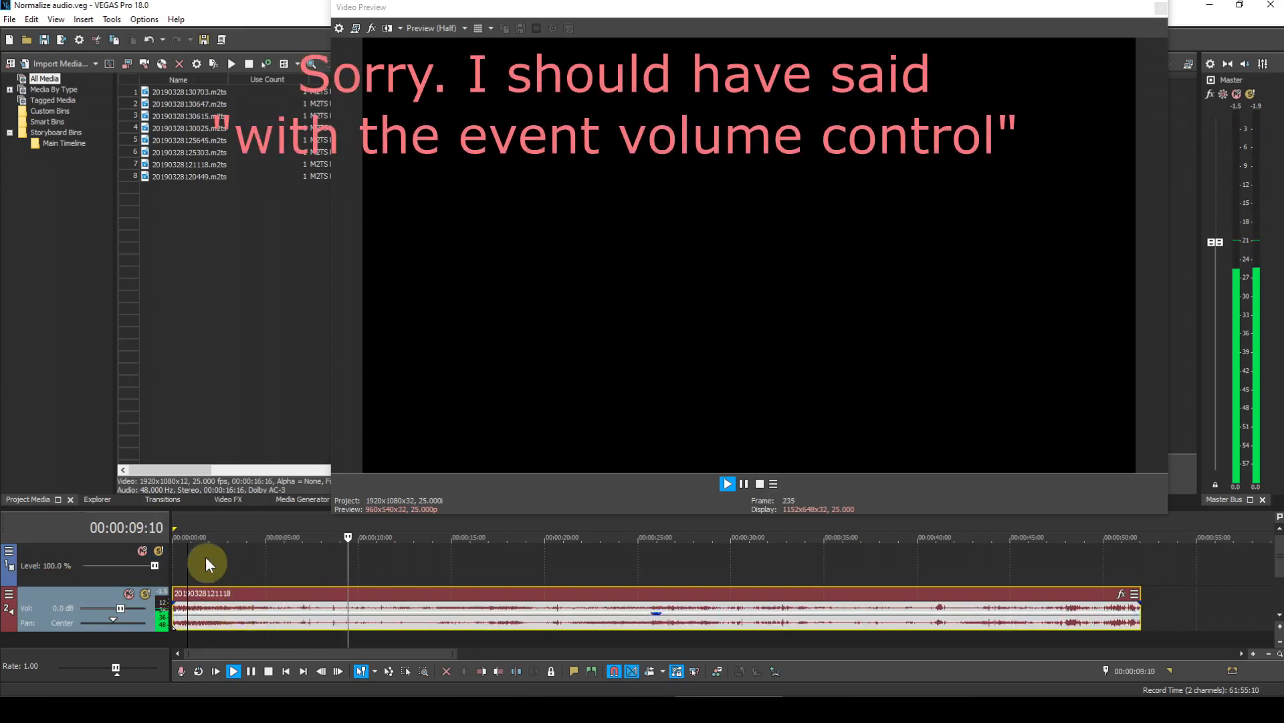
left_click(185, 523)
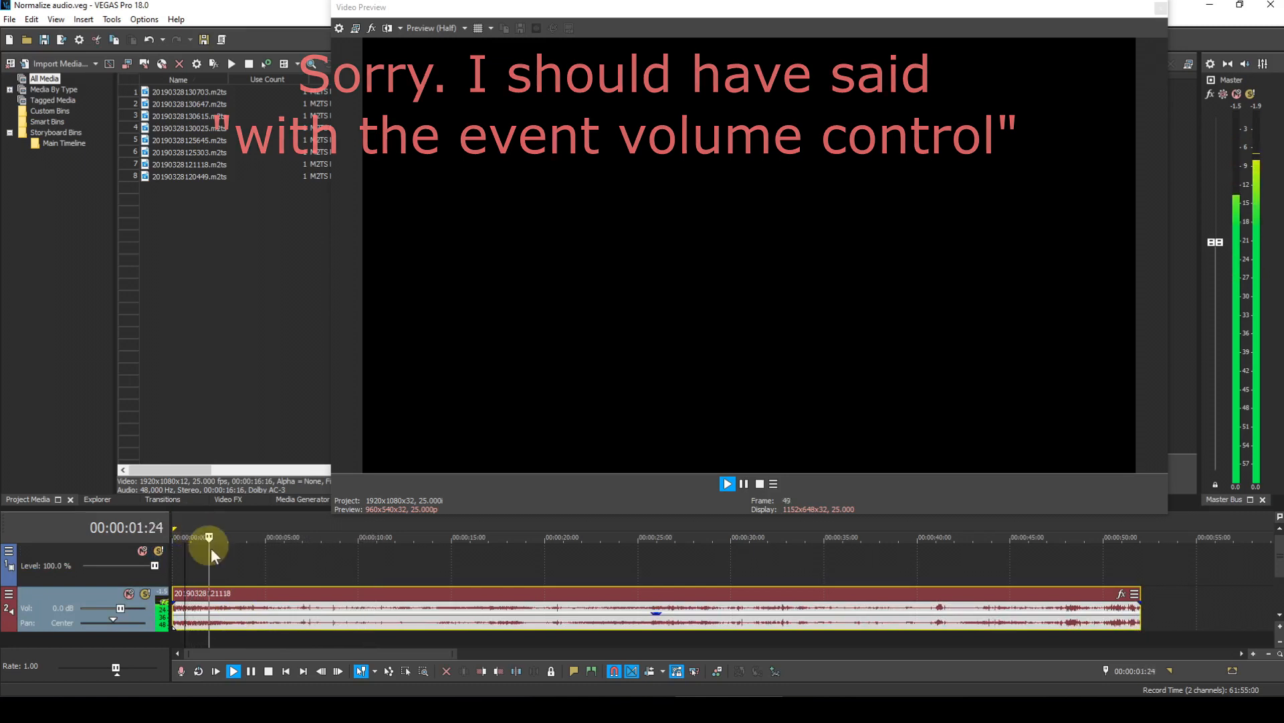
mouse_move(260, 614)
left_click_drag(259, 614, 259, 621)
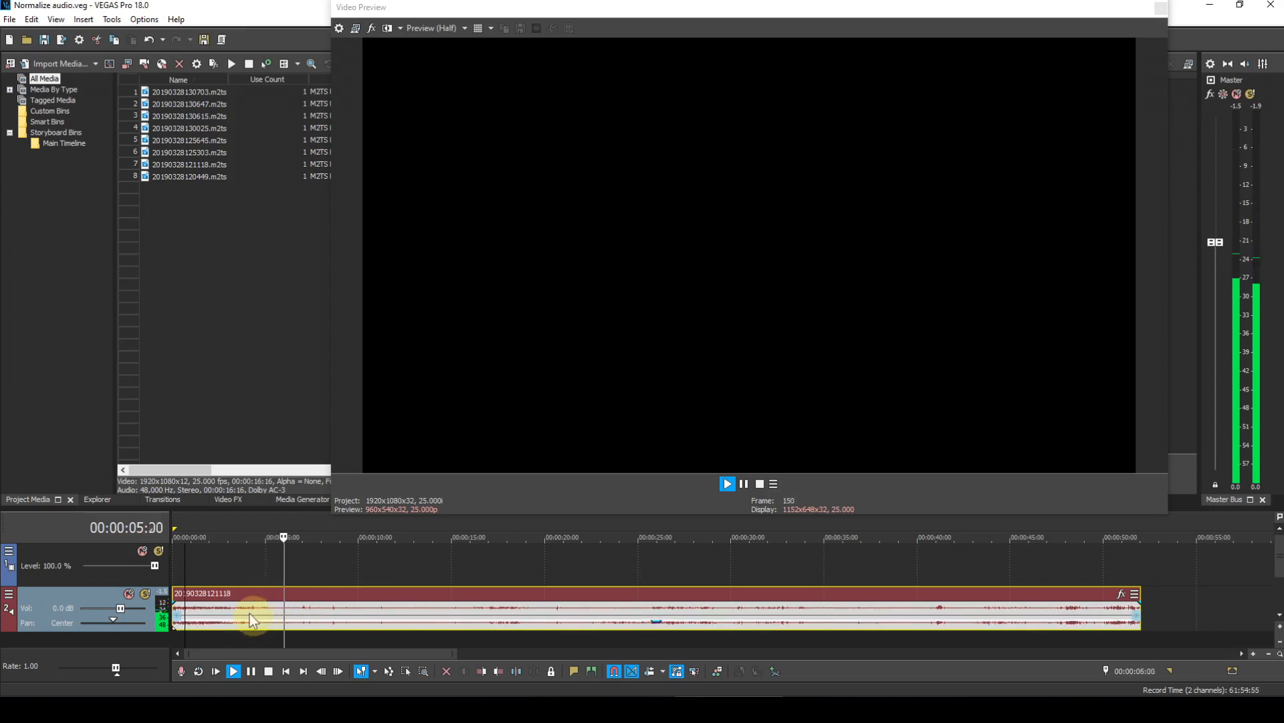
left_click(183, 522)
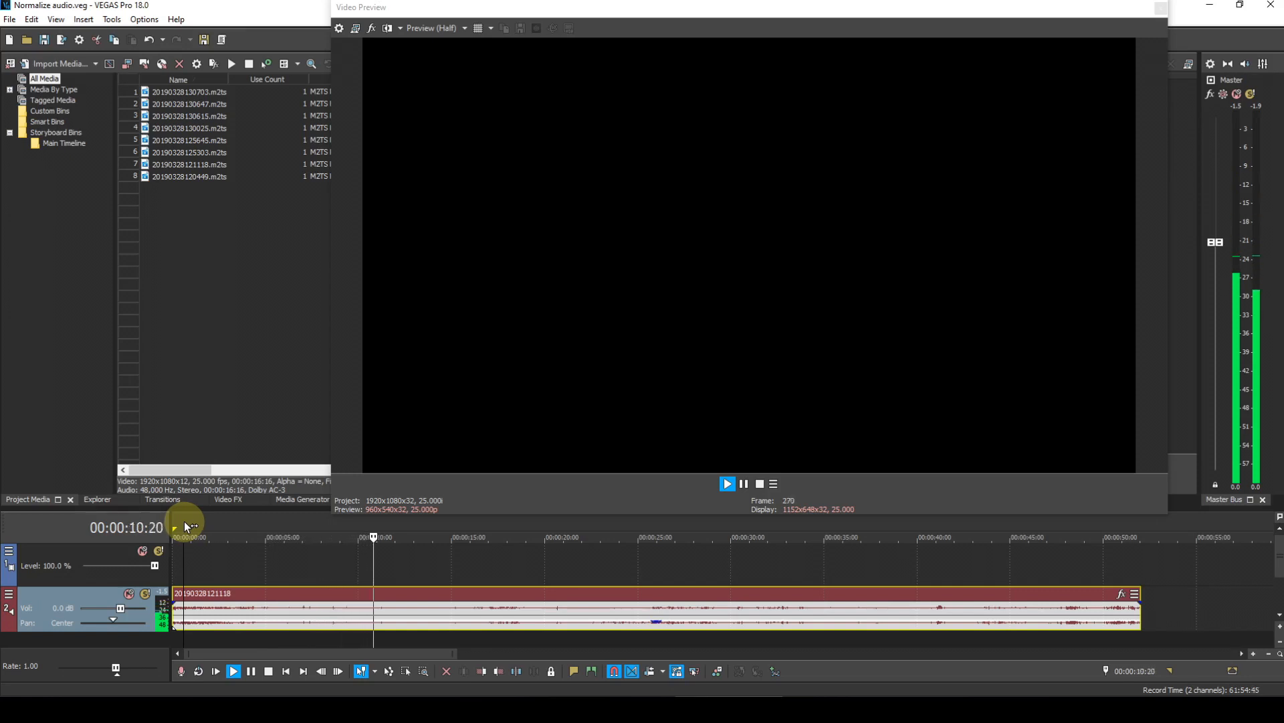
key("space")
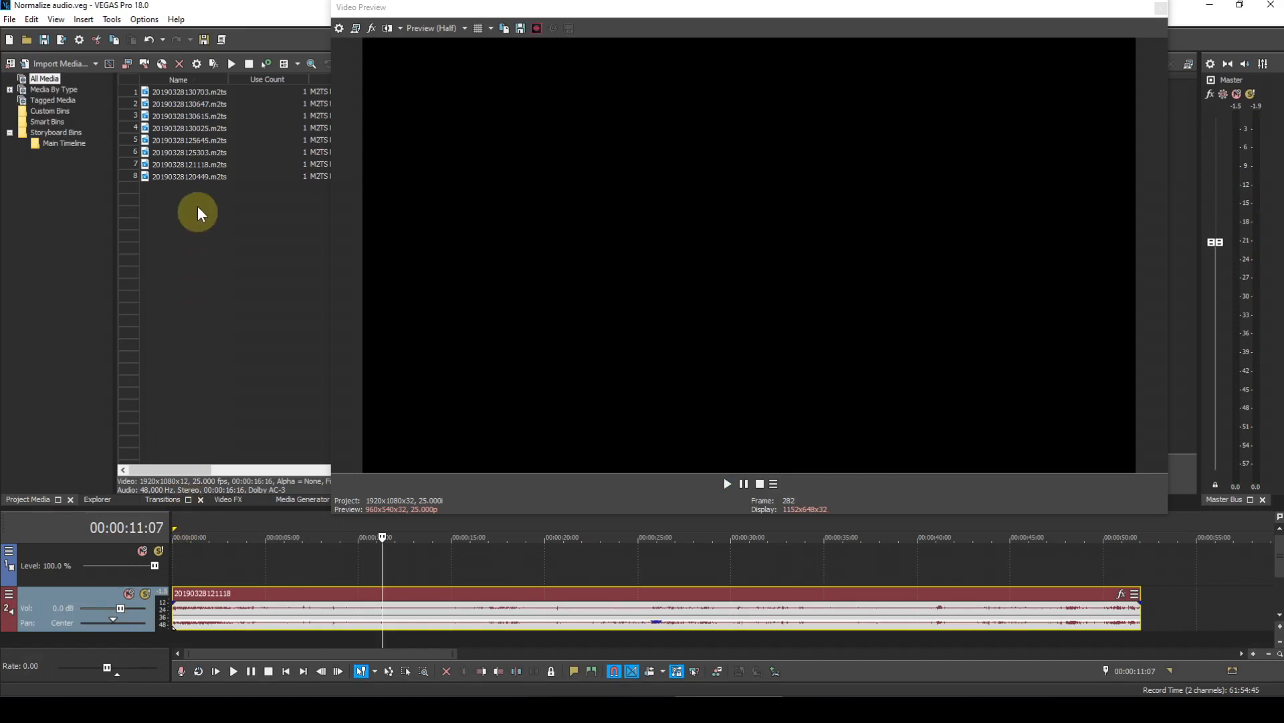
Step: Set the normalize peak level to -12 dB in the audio preferences and apply it
left_click(147, 20)
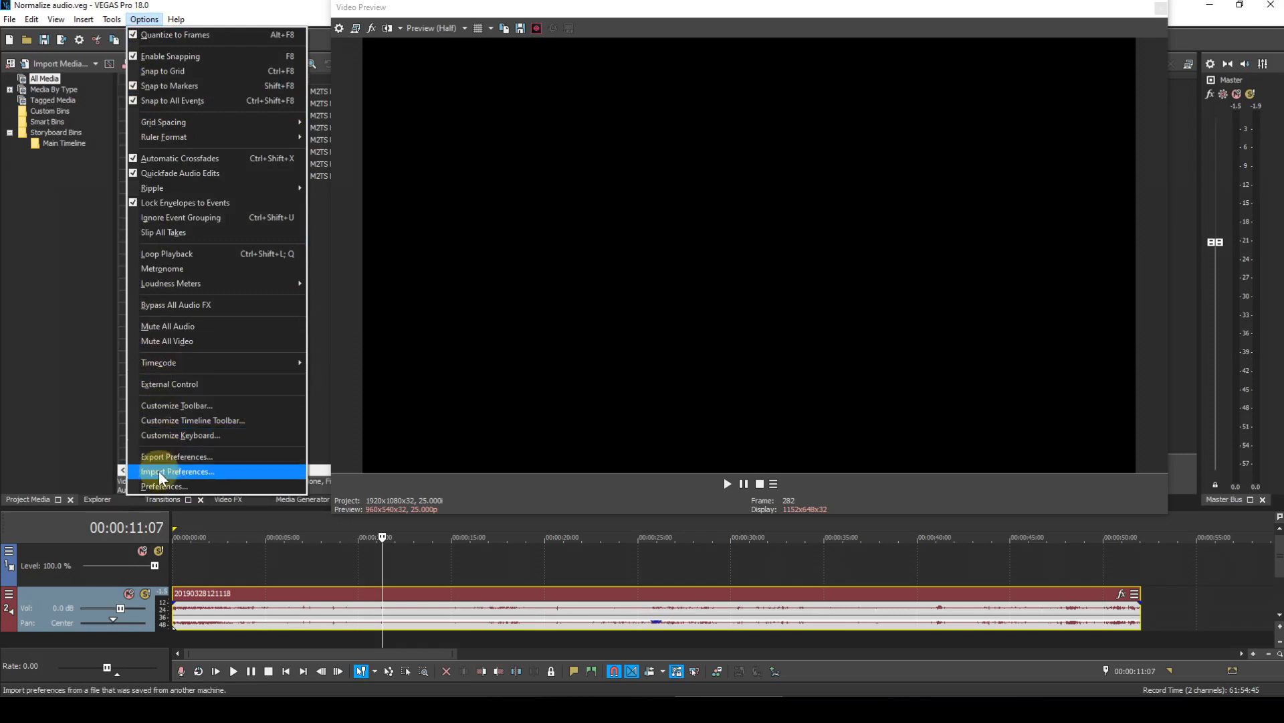
left_click(162, 487)
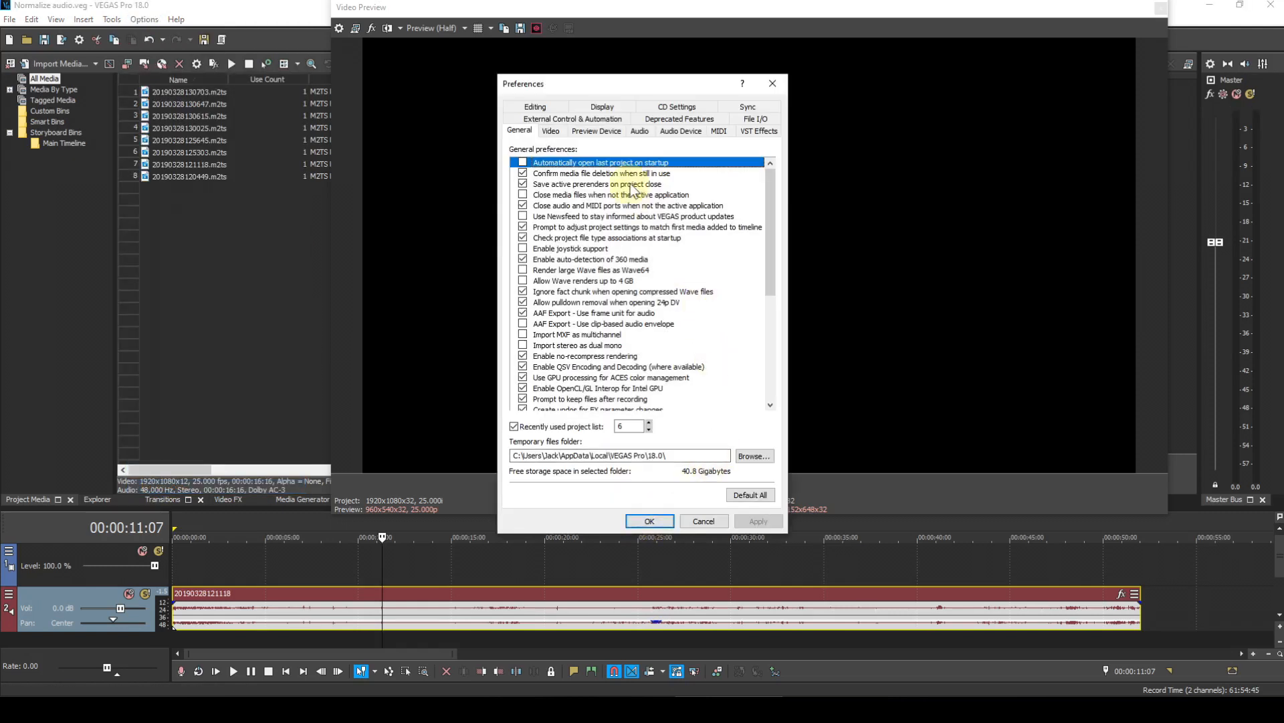
left_click(638, 134)
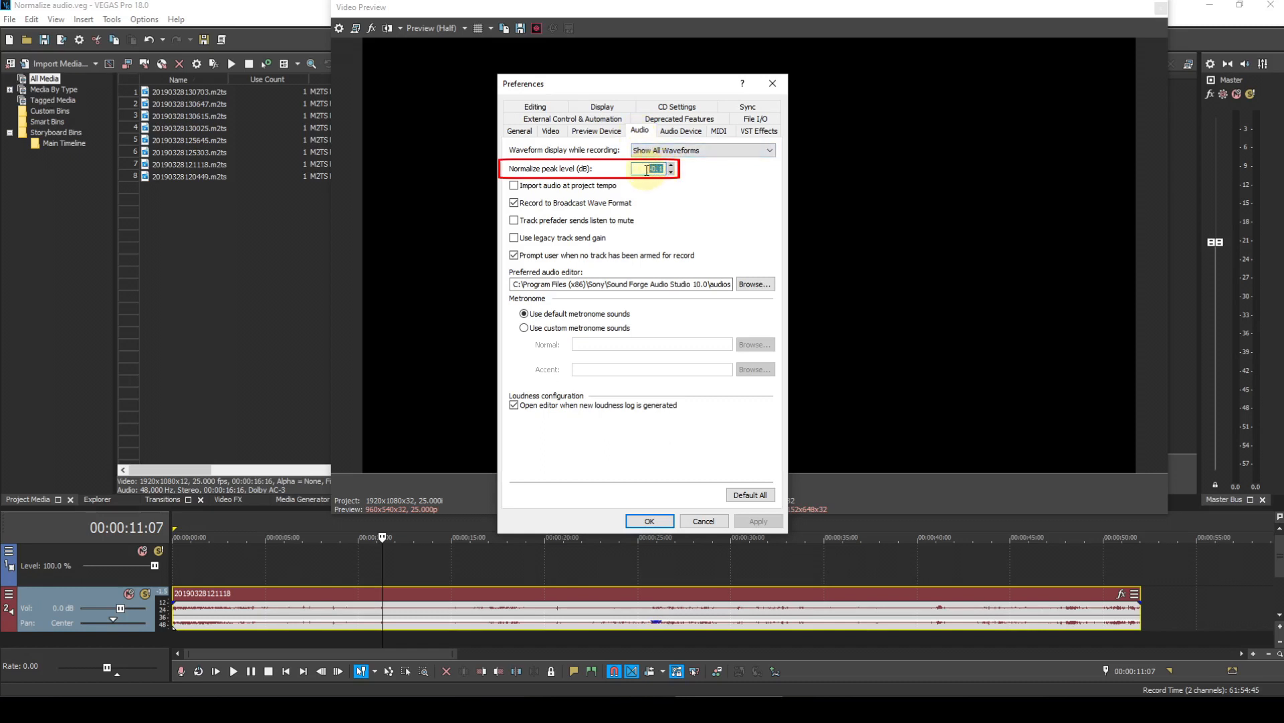
type("-12")
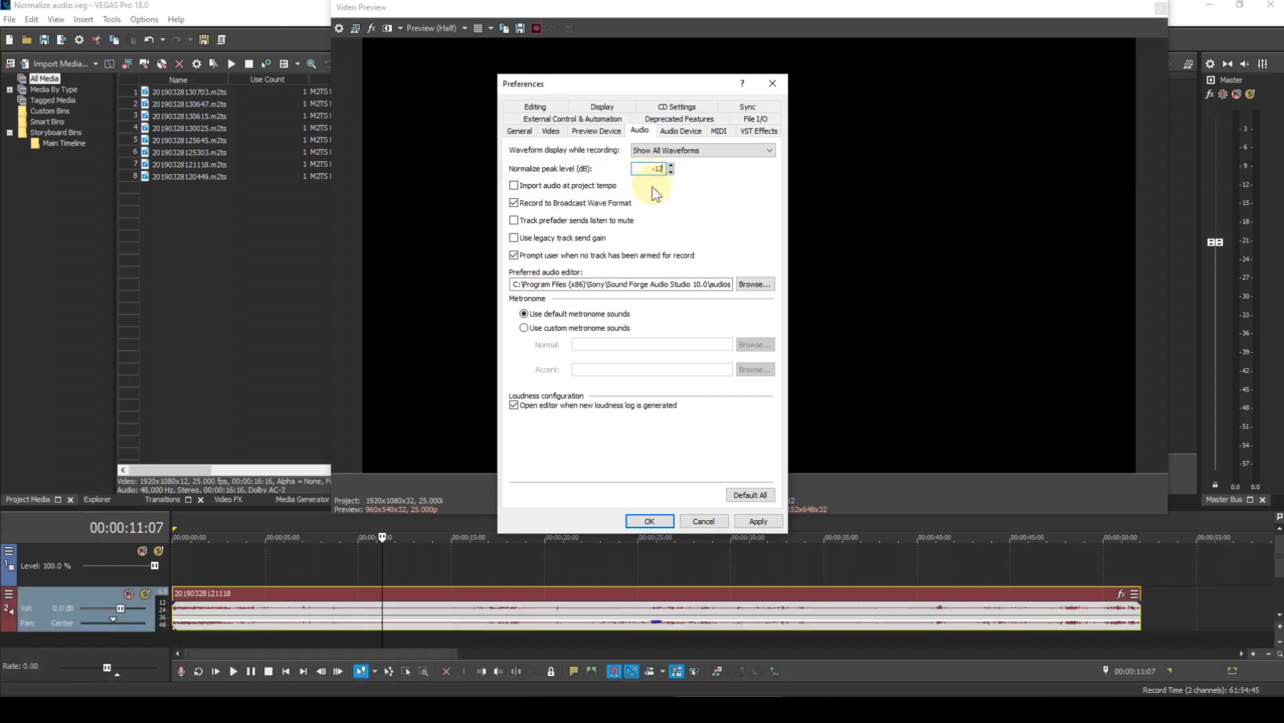
left_click(743, 523)
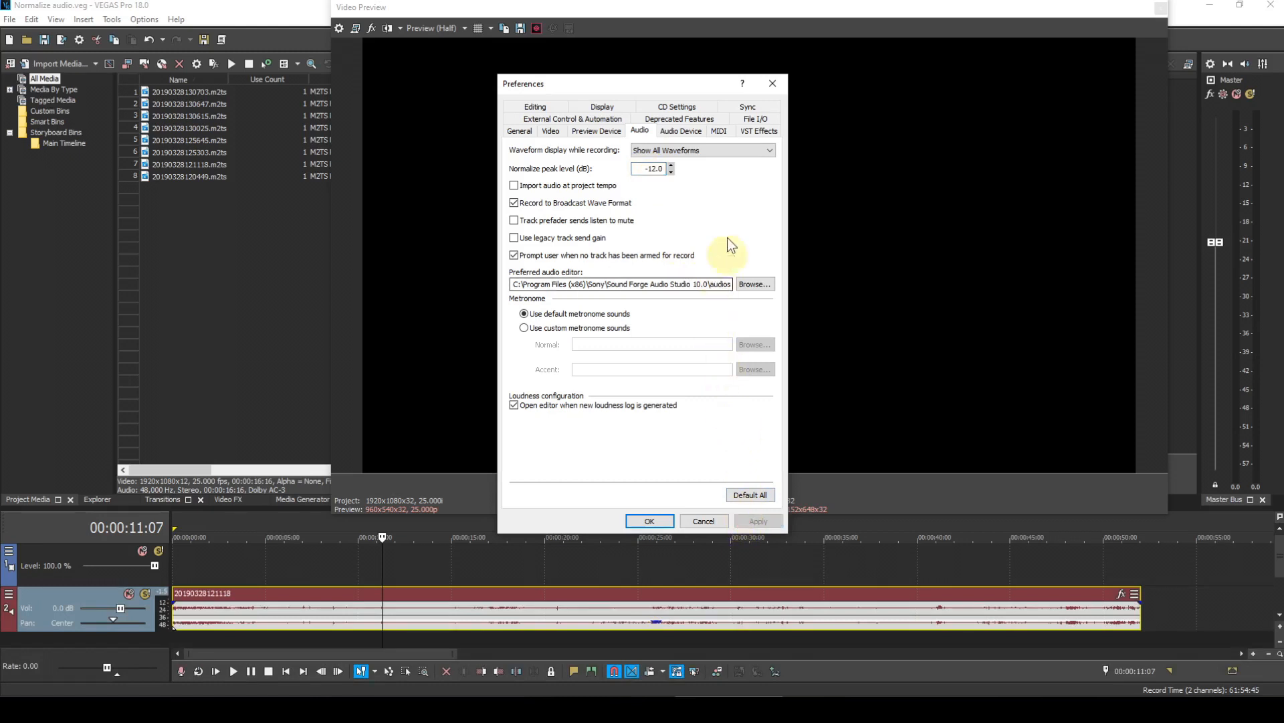
left_click(771, 84)
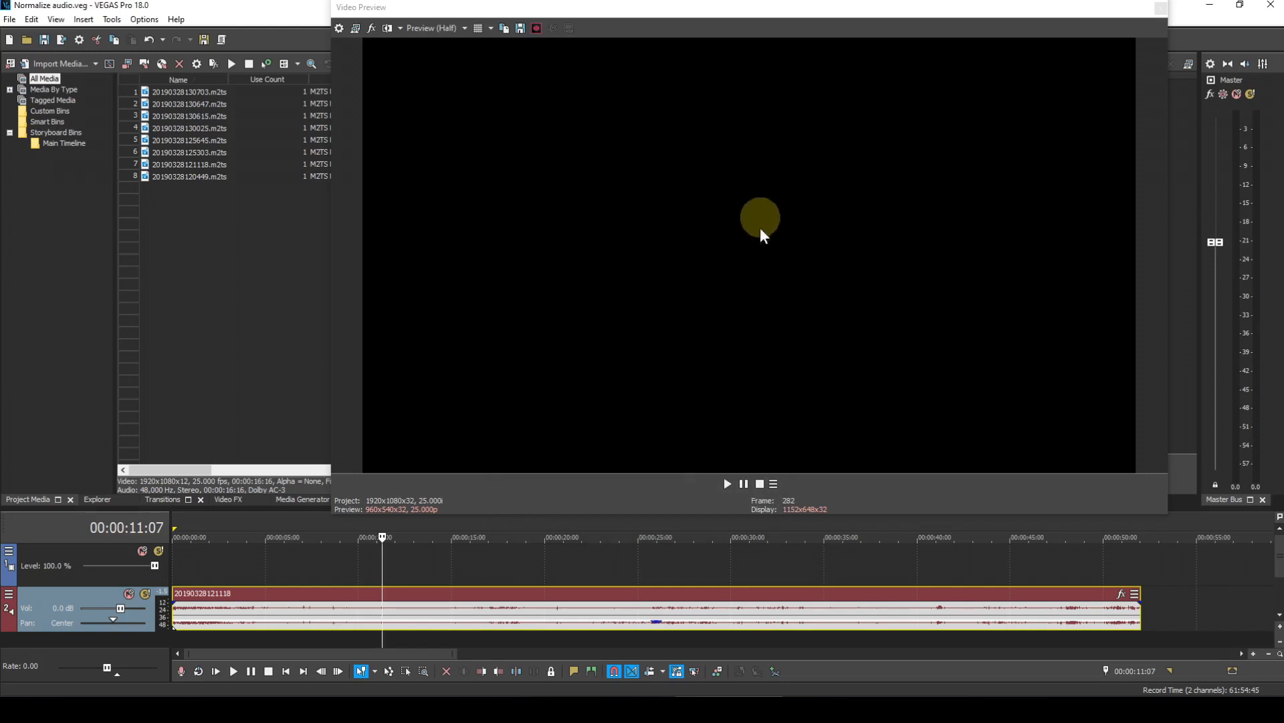
right_click(758, 595)
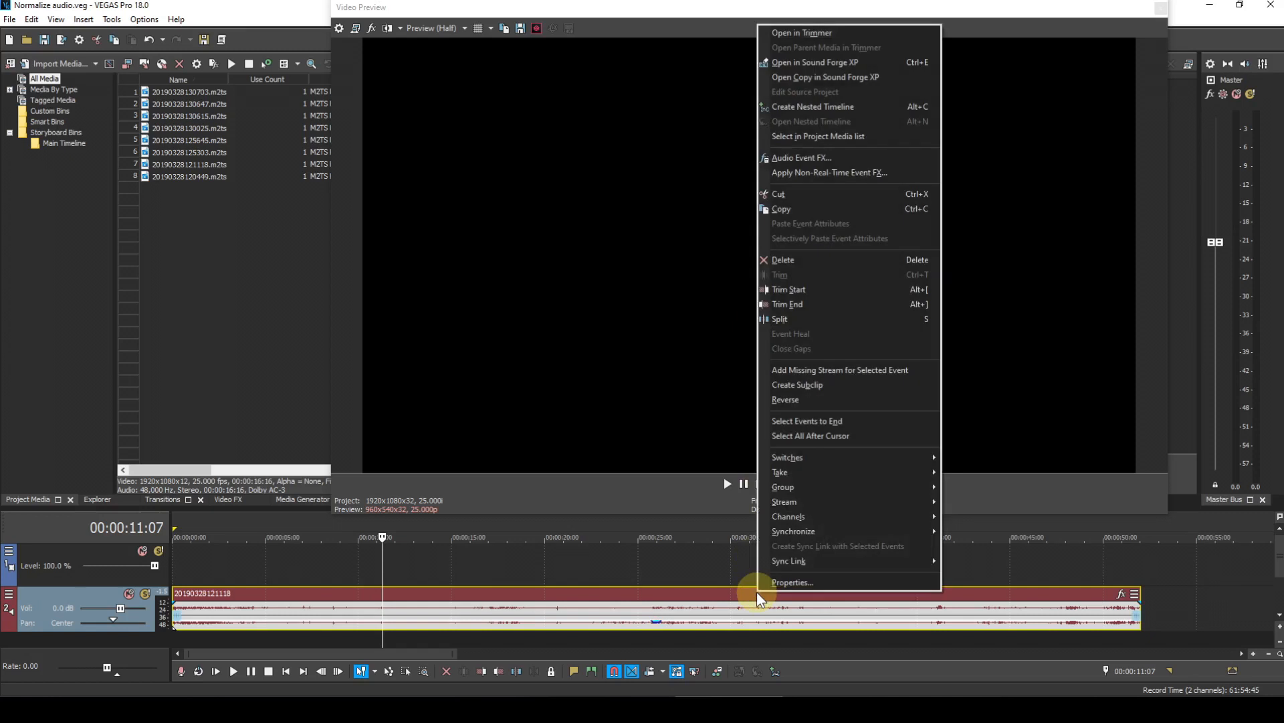
mouse_move(810, 462)
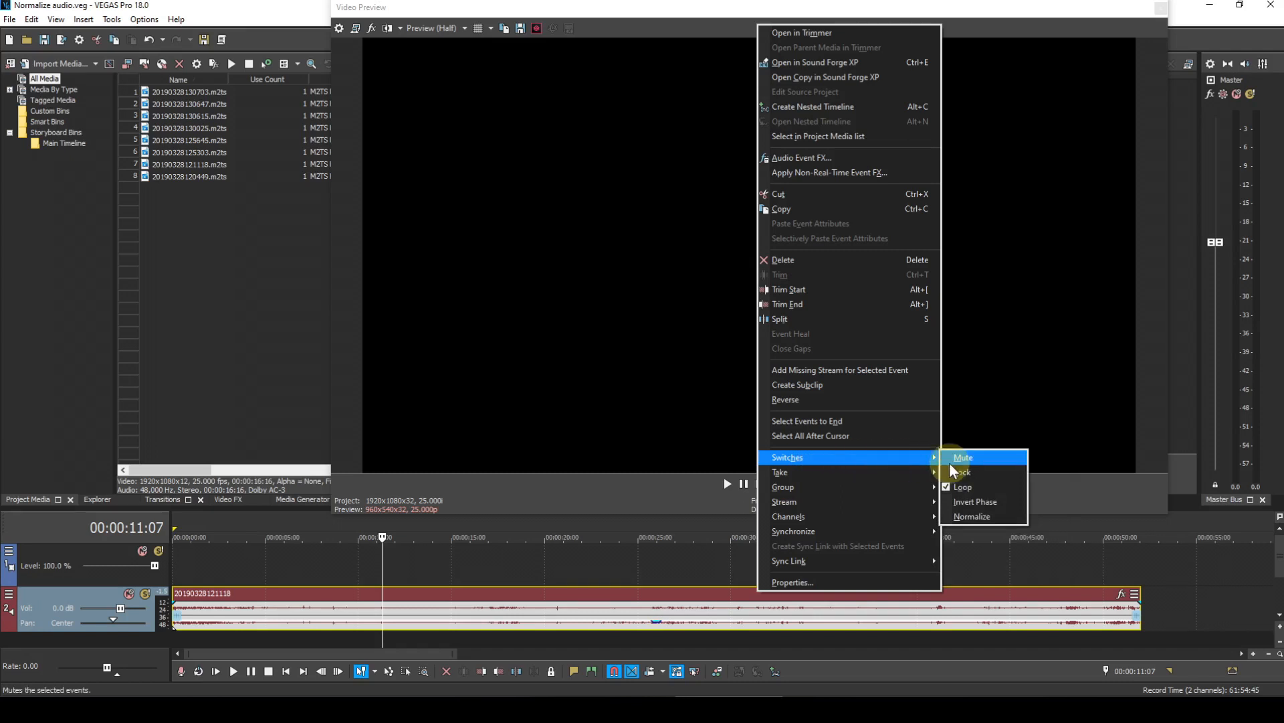
left_click(949, 522)
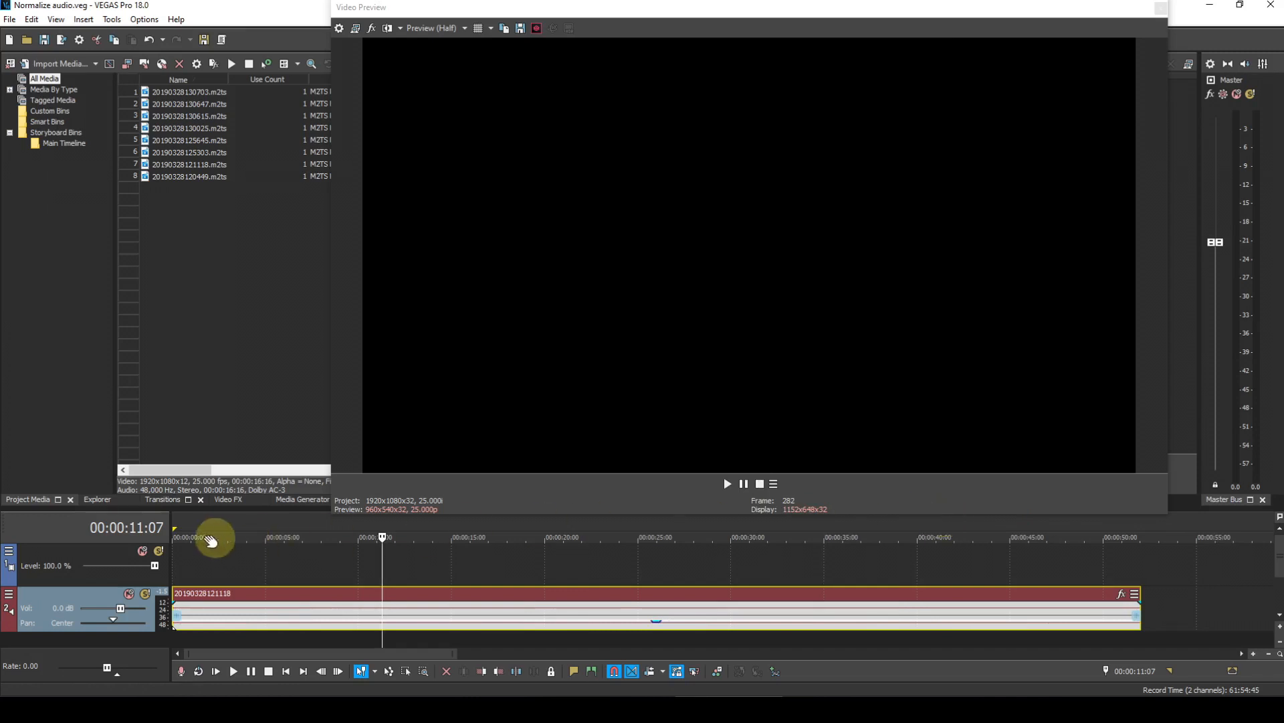
Step: Play the normalized event from near the start to check its peak level on the master meters
left_click(186, 527)
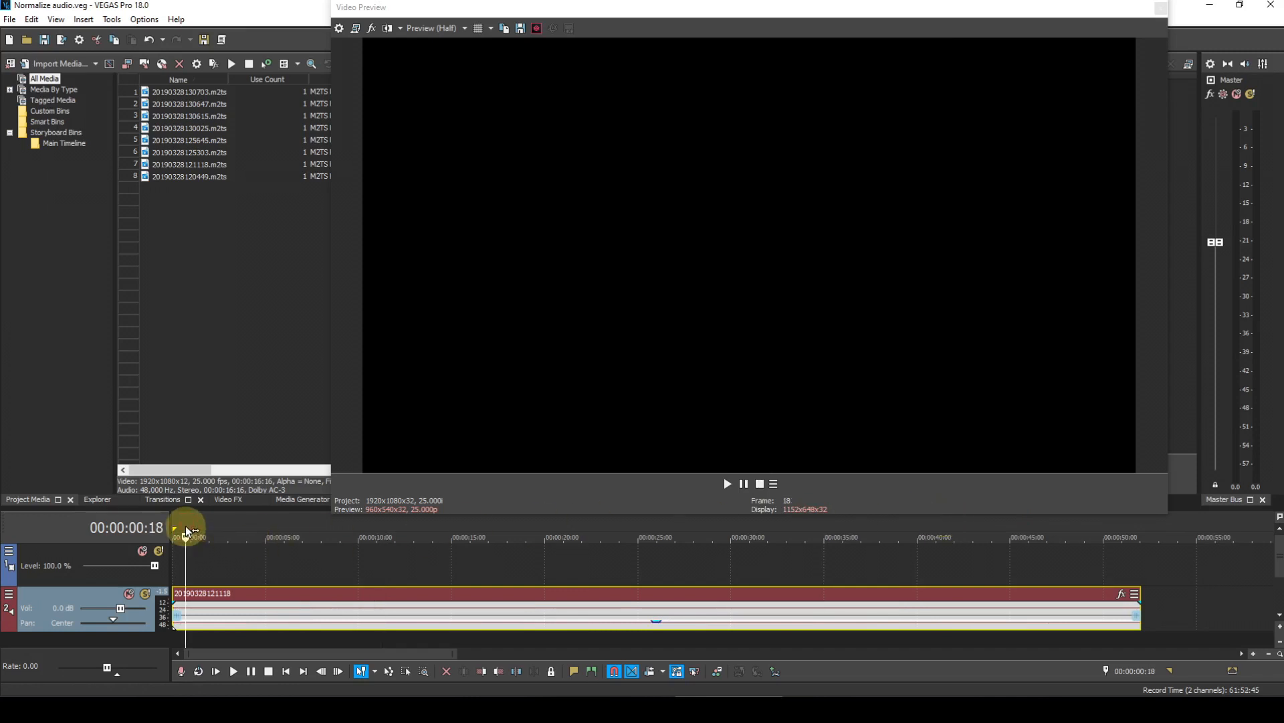
key("space")
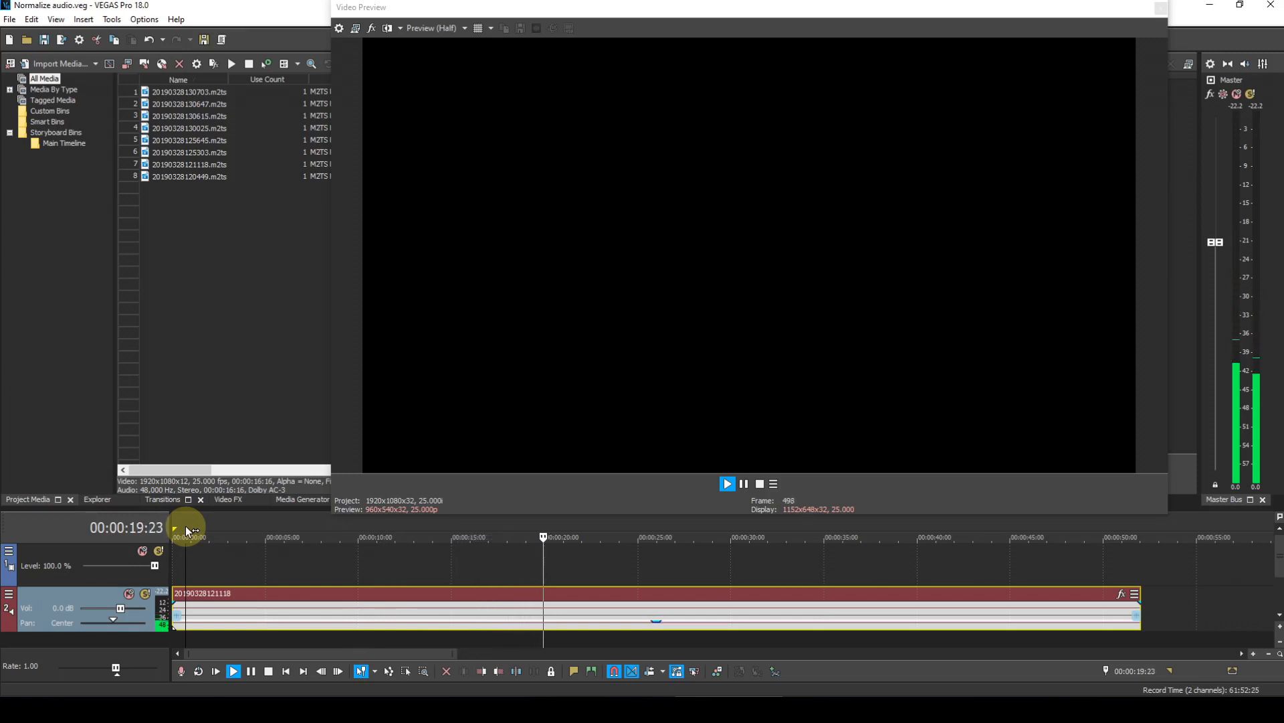
key("space")
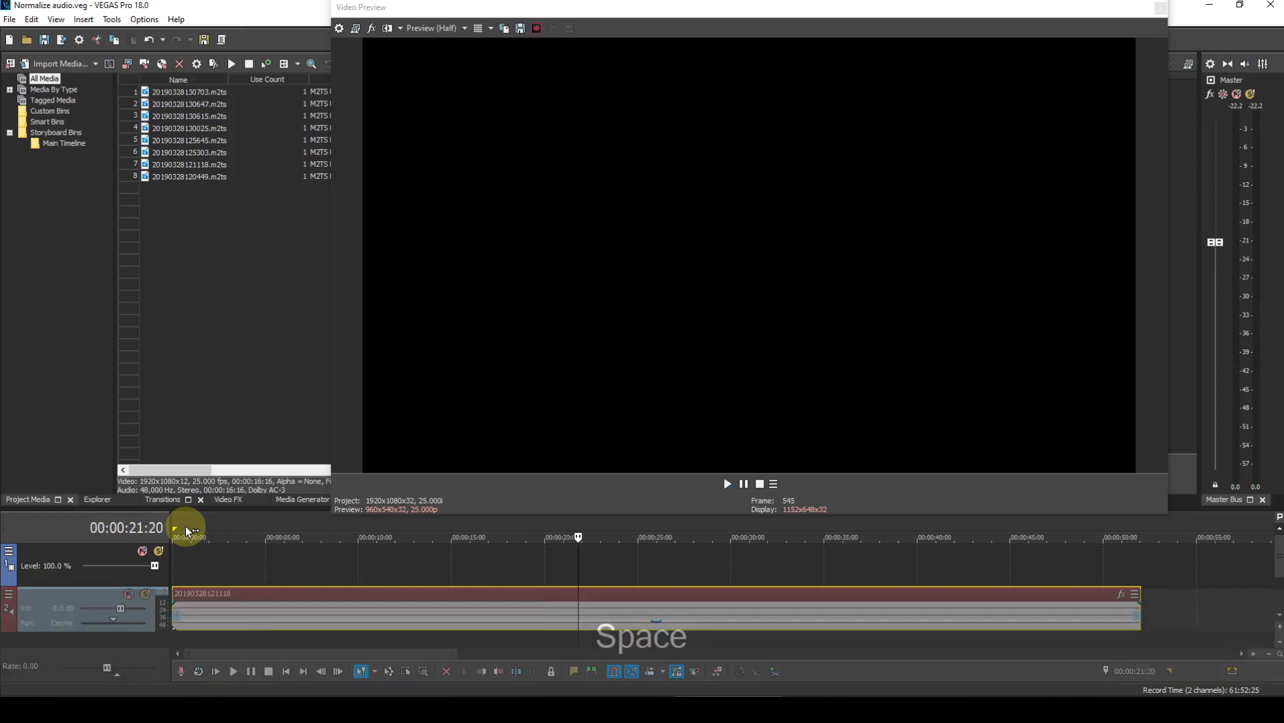
Step: Reset the event's gain to 0.0 dB and replay it from near the start to check the peaks
left_click_drag(446, 629, 447, 602)
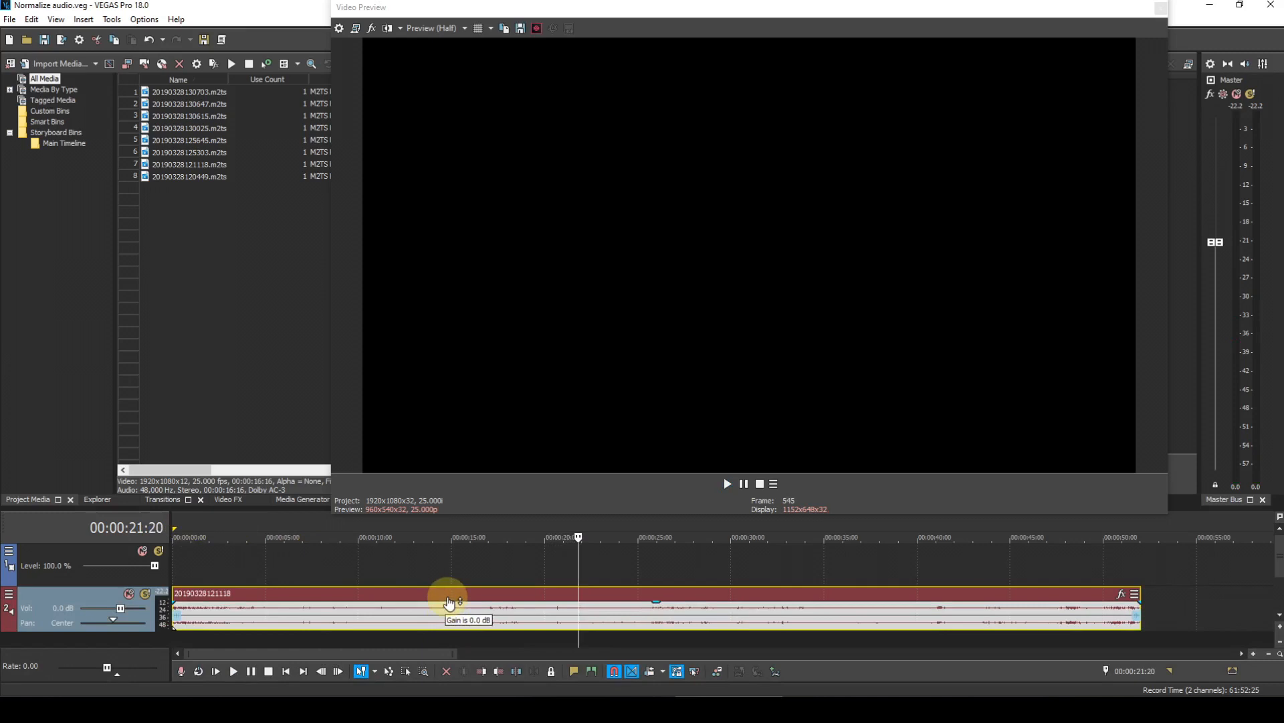
left_click(189, 523)
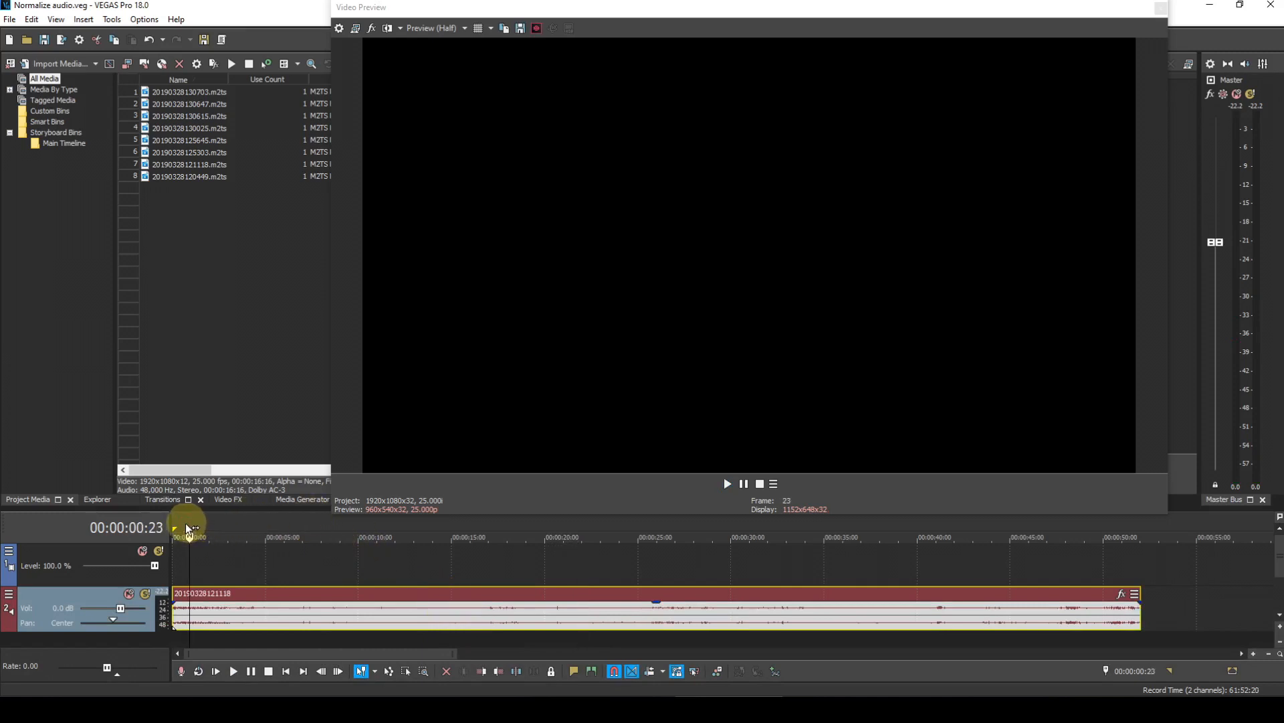
left_click(281, 671)
key("space")
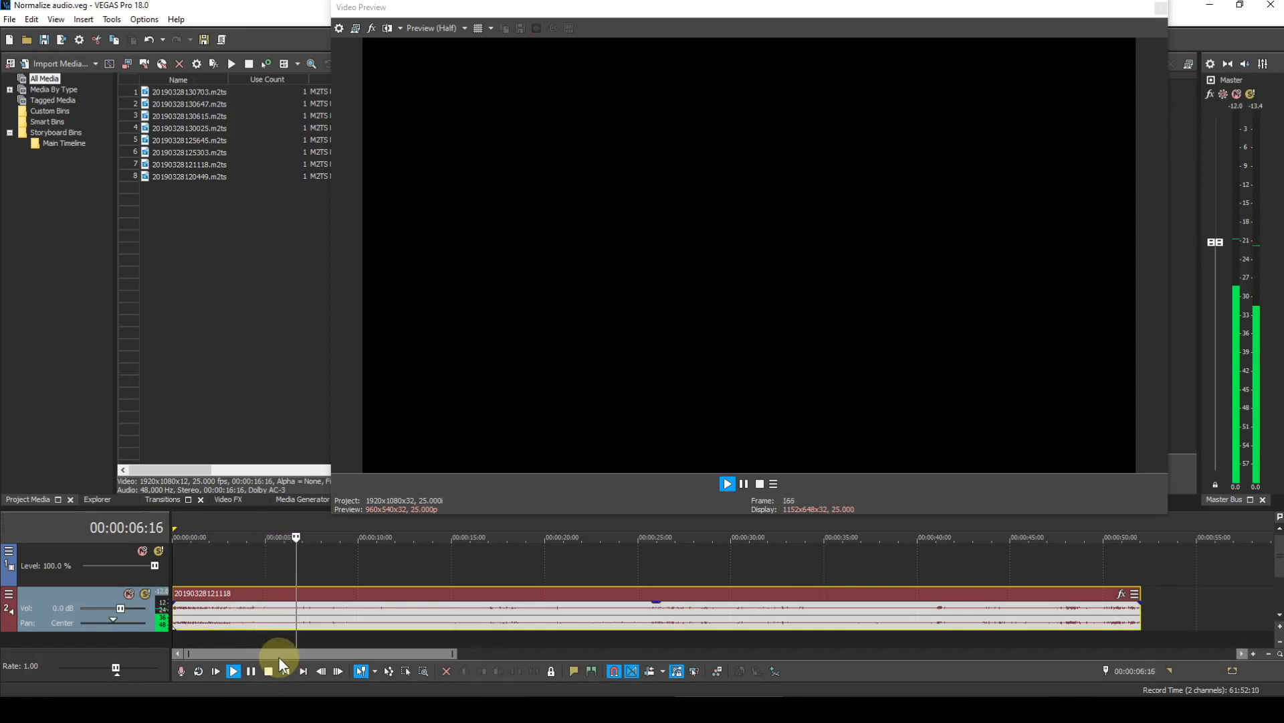
left_click(176, 519)
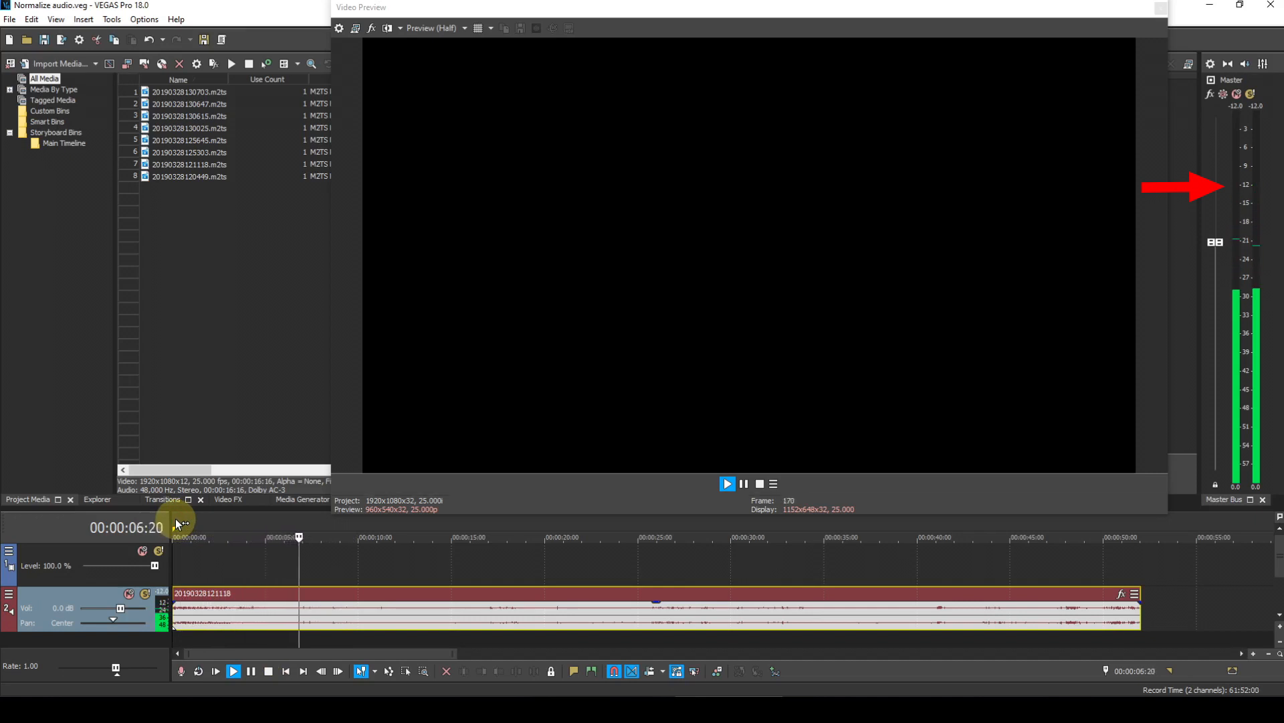
key("space")
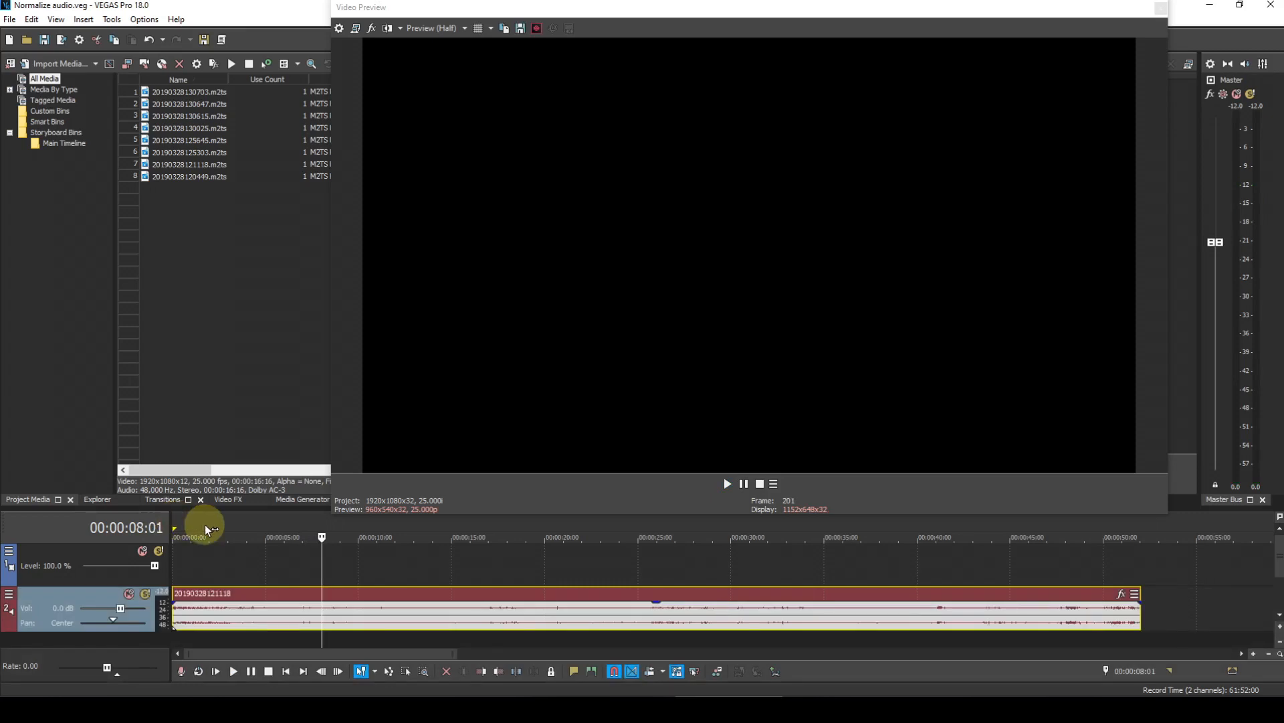
left_click(283, 653)
left_click_drag(283, 652, 833, 654)
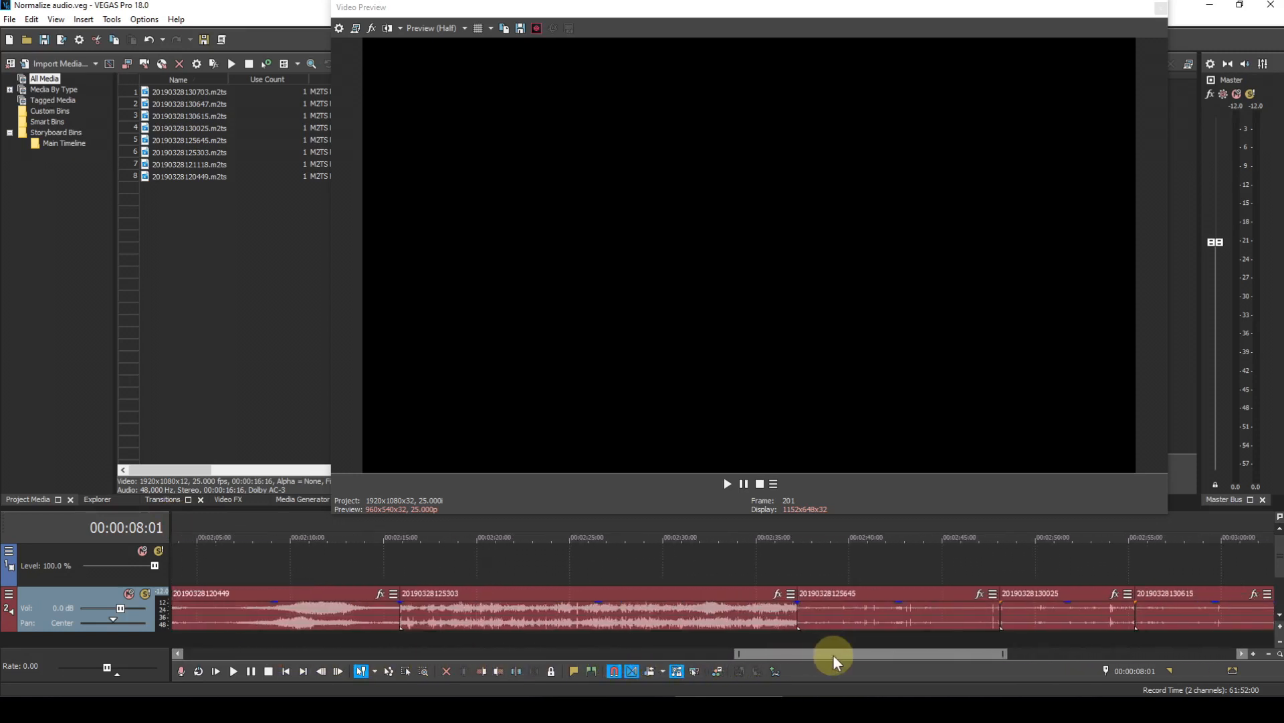
left_click(609, 519)
scroll(600, 545, "down", 3)
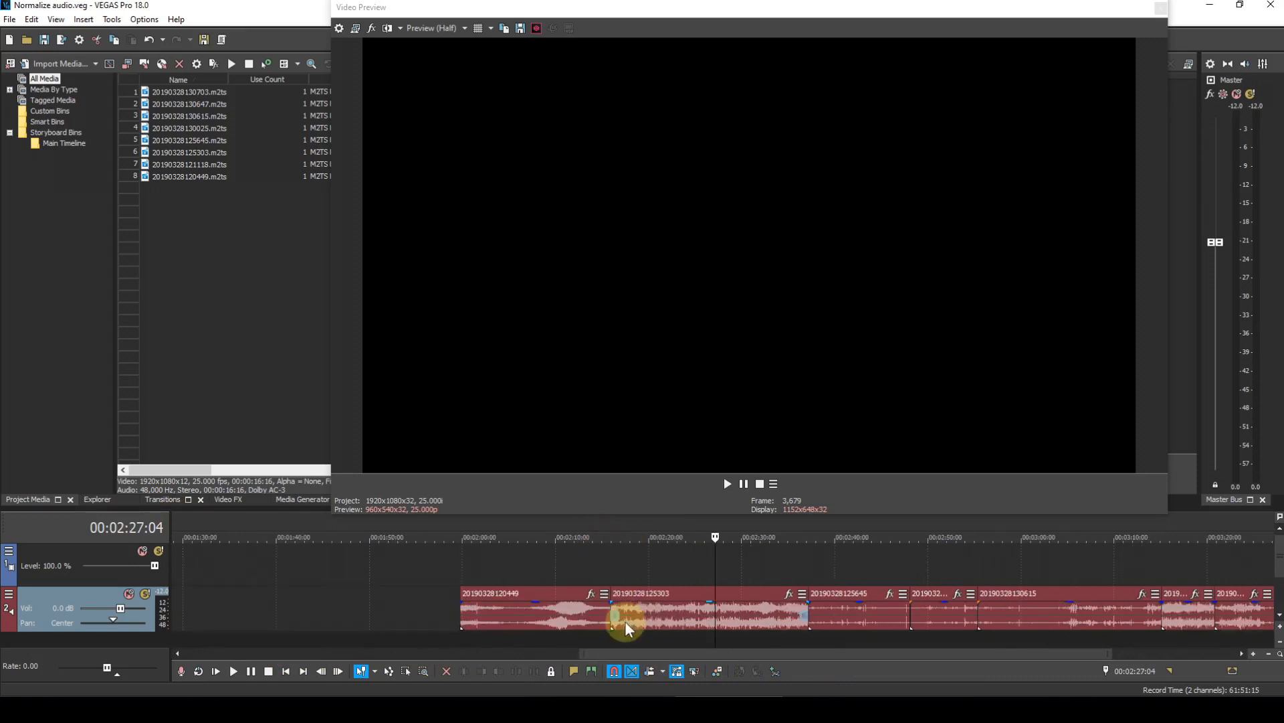
left_click_drag(640, 649, 716, 652)
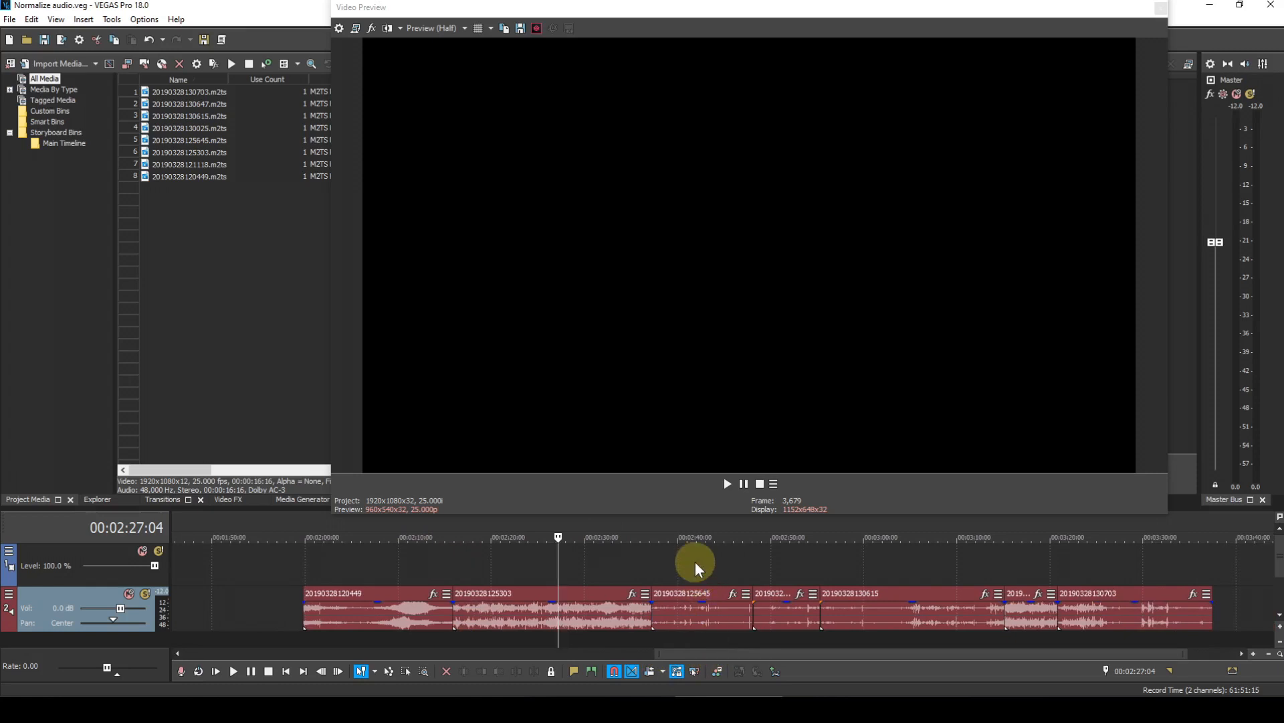
left_click(383, 596)
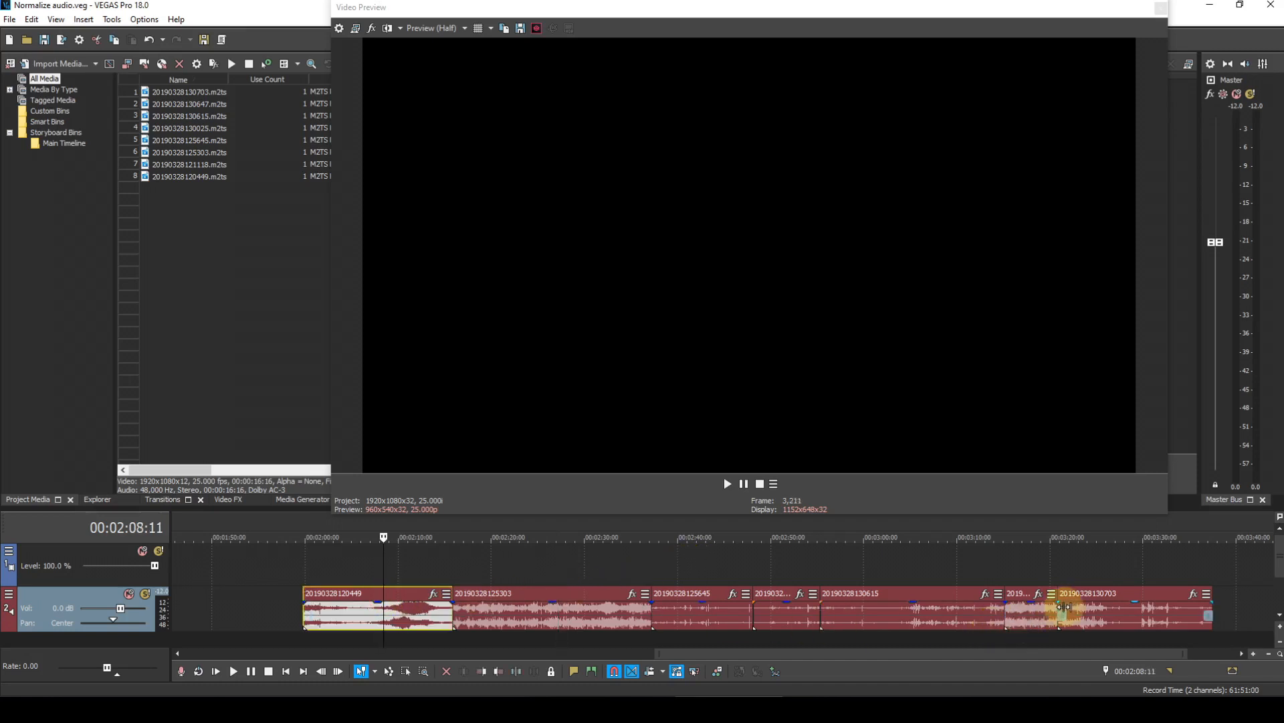
left_click(1089, 600, "shift")
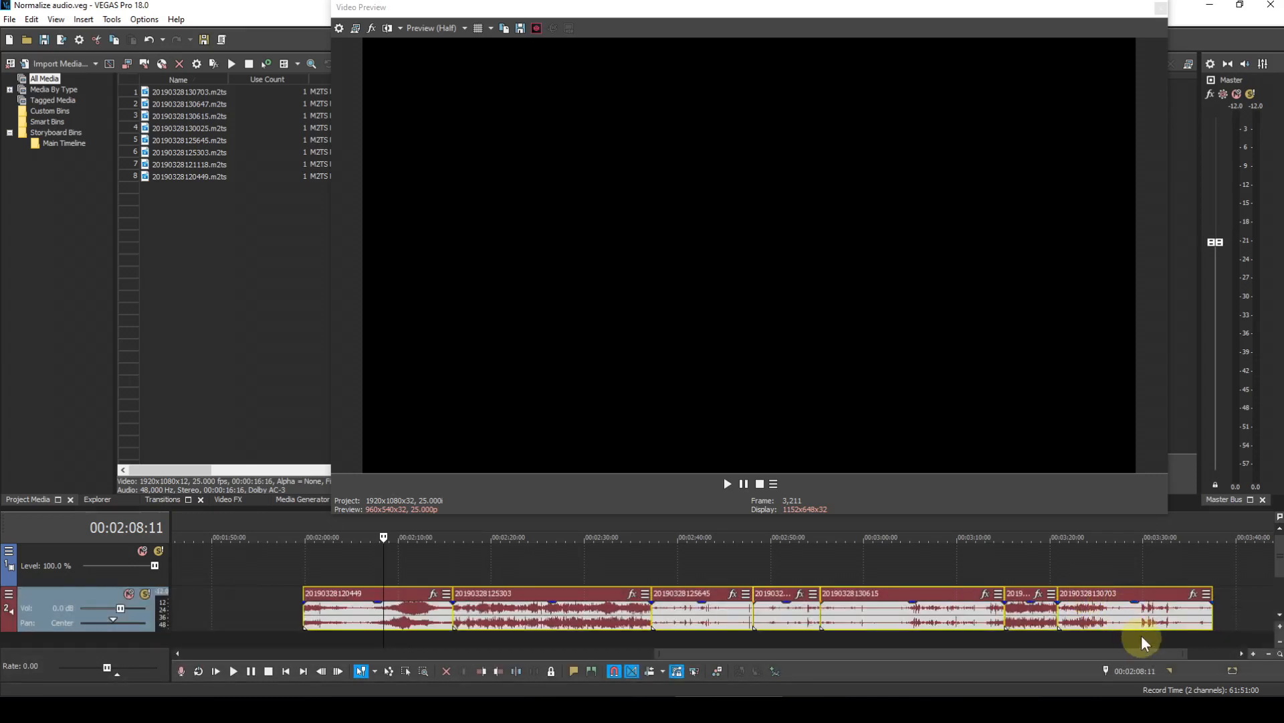
right_click(1131, 590)
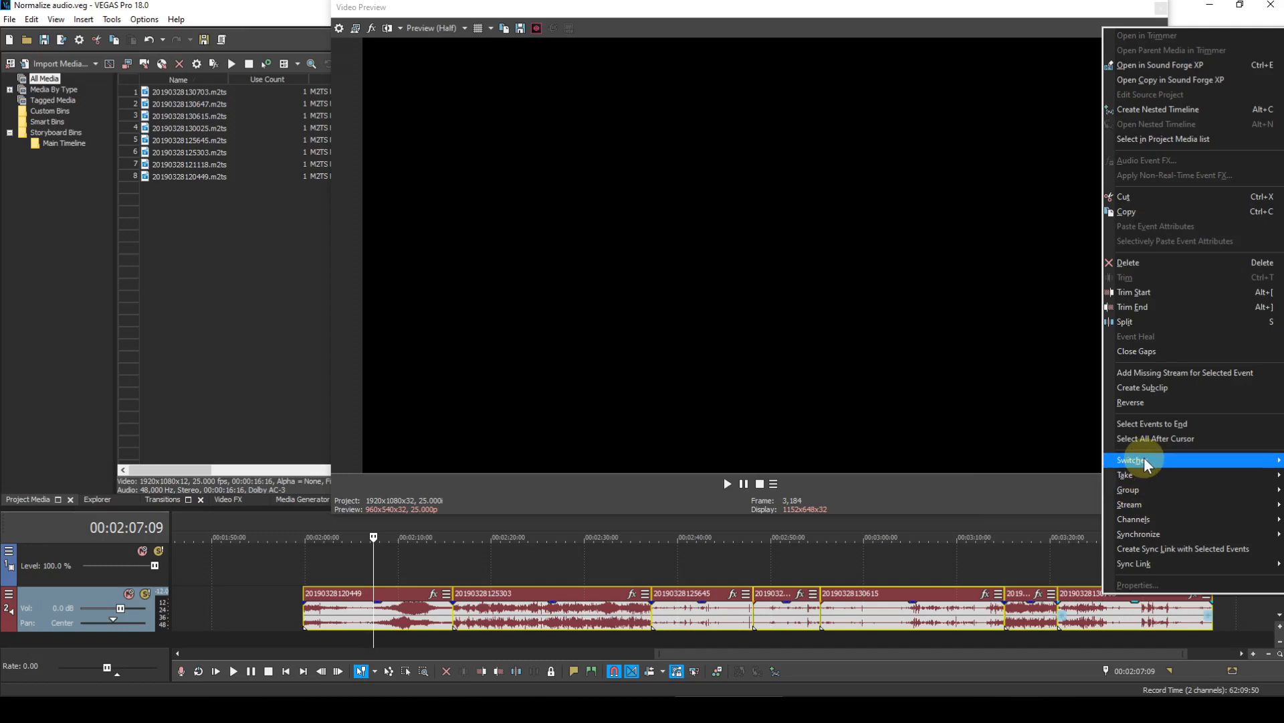
mouse_move(1144, 460)
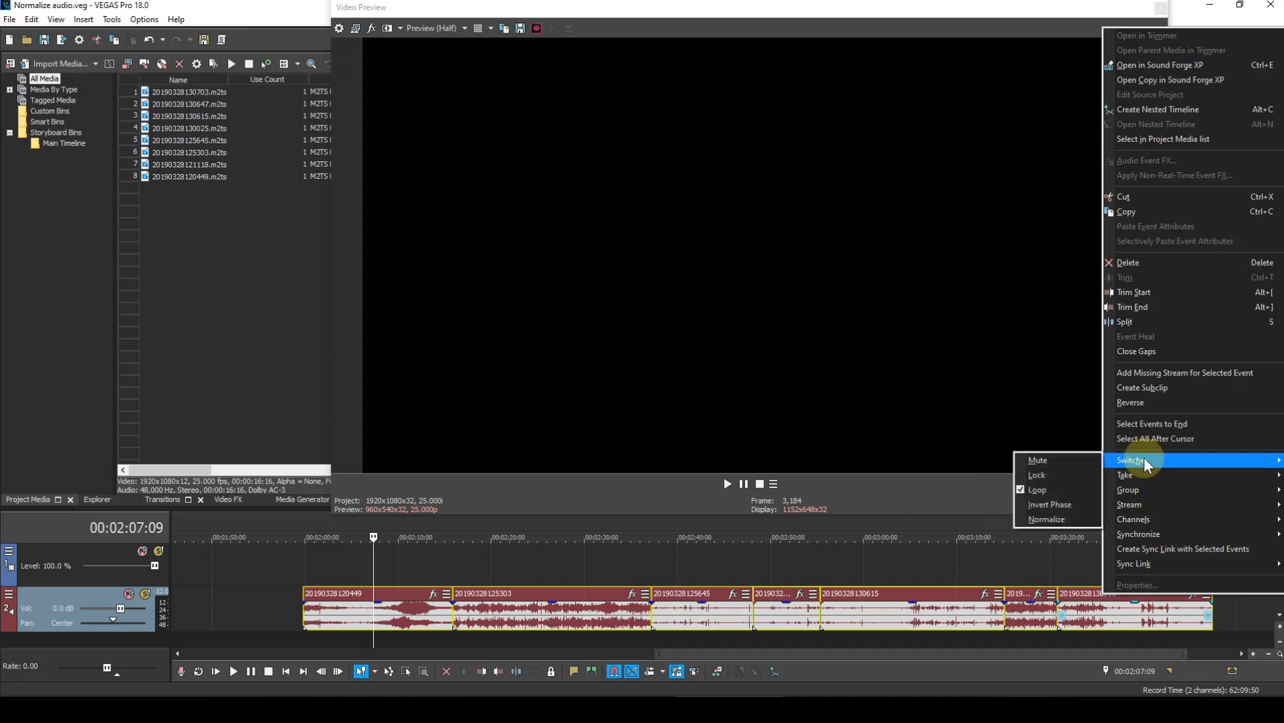
left_click(1022, 519)
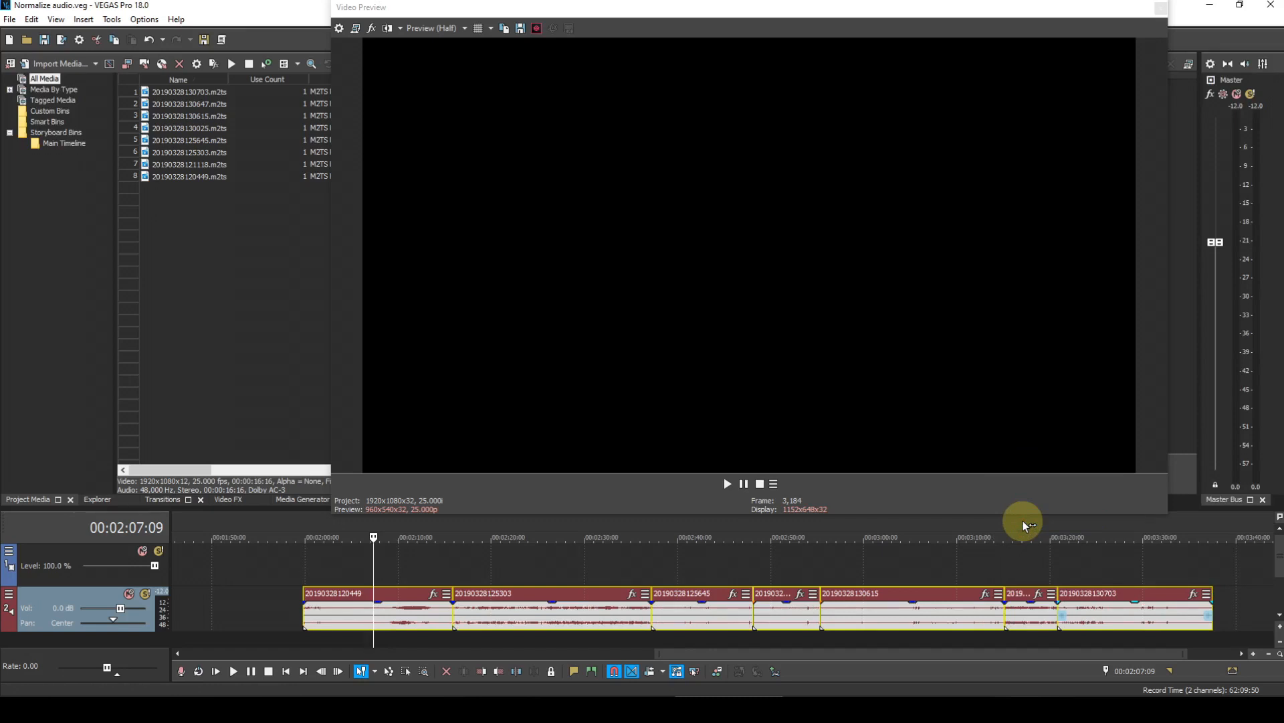
left_click(697, 559)
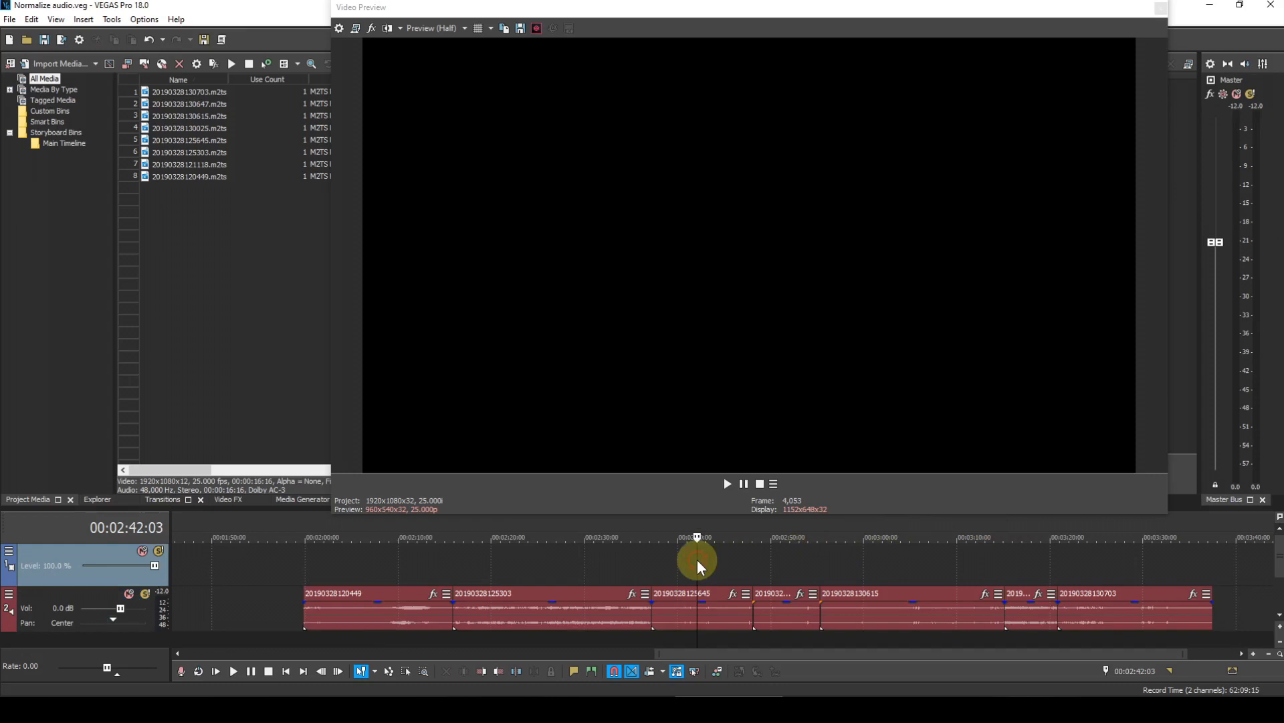
left_click(691, 616)
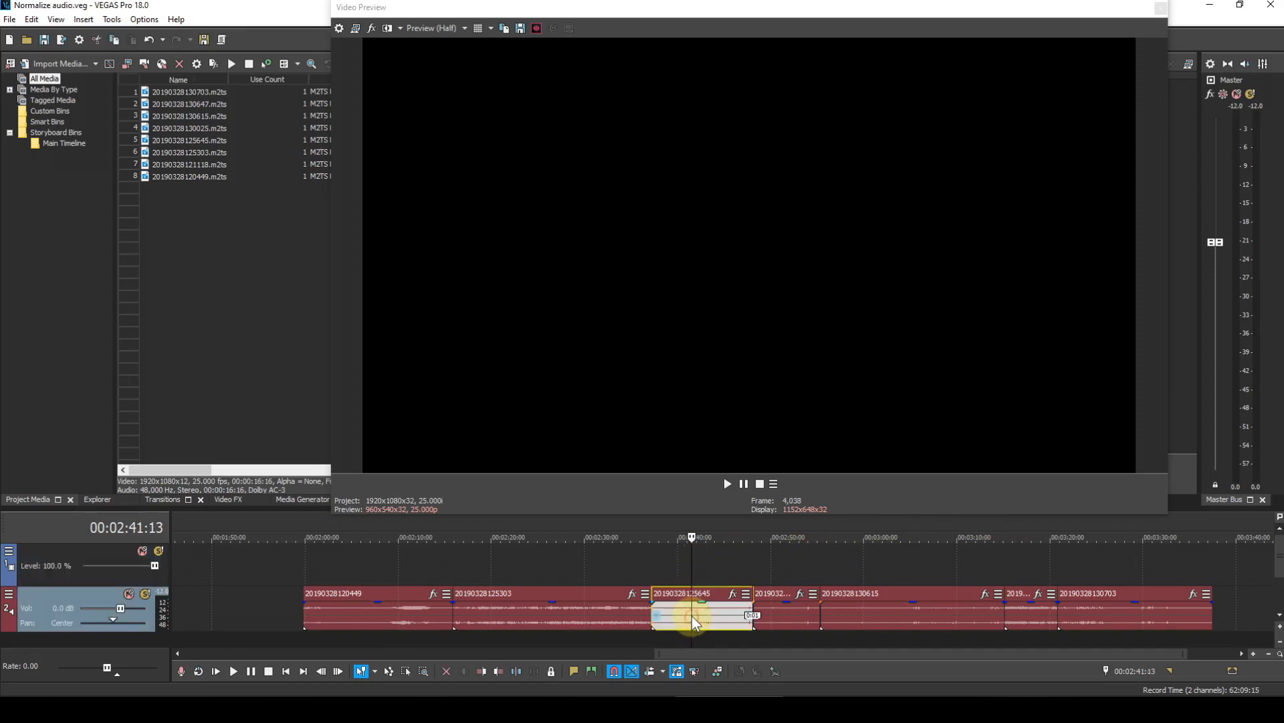
right_click(696, 613)
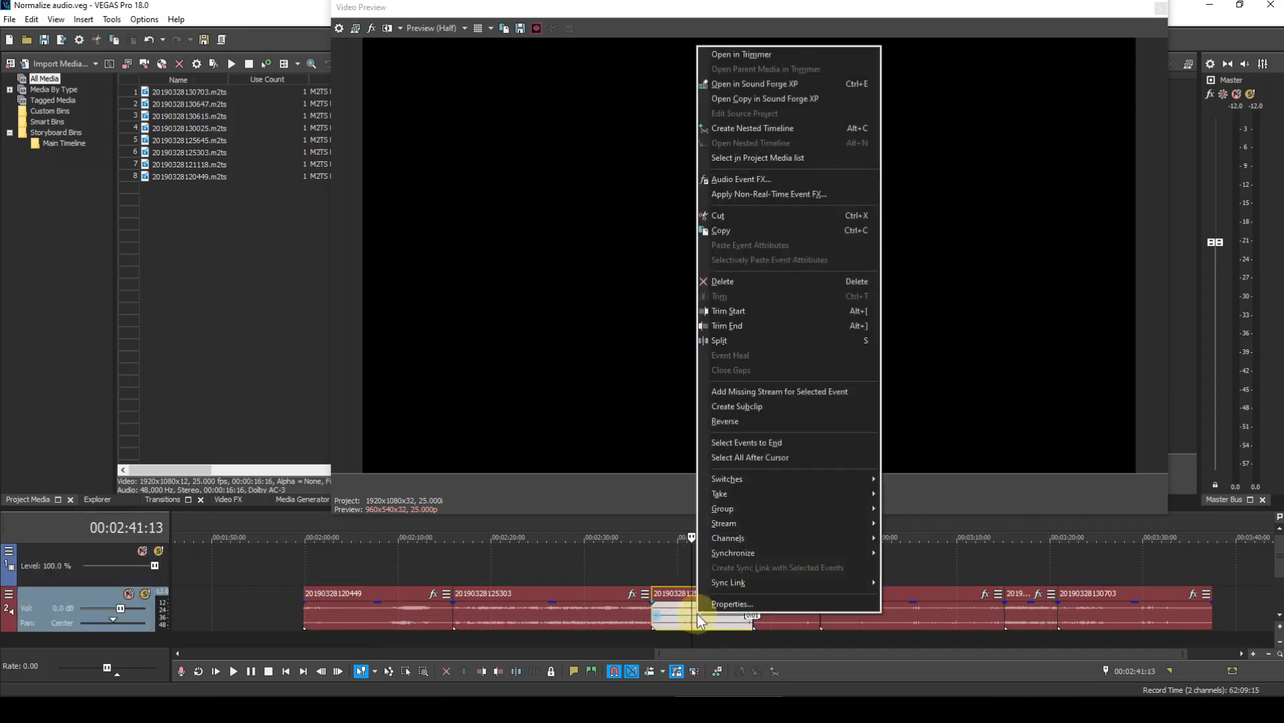
mouse_move(739, 508)
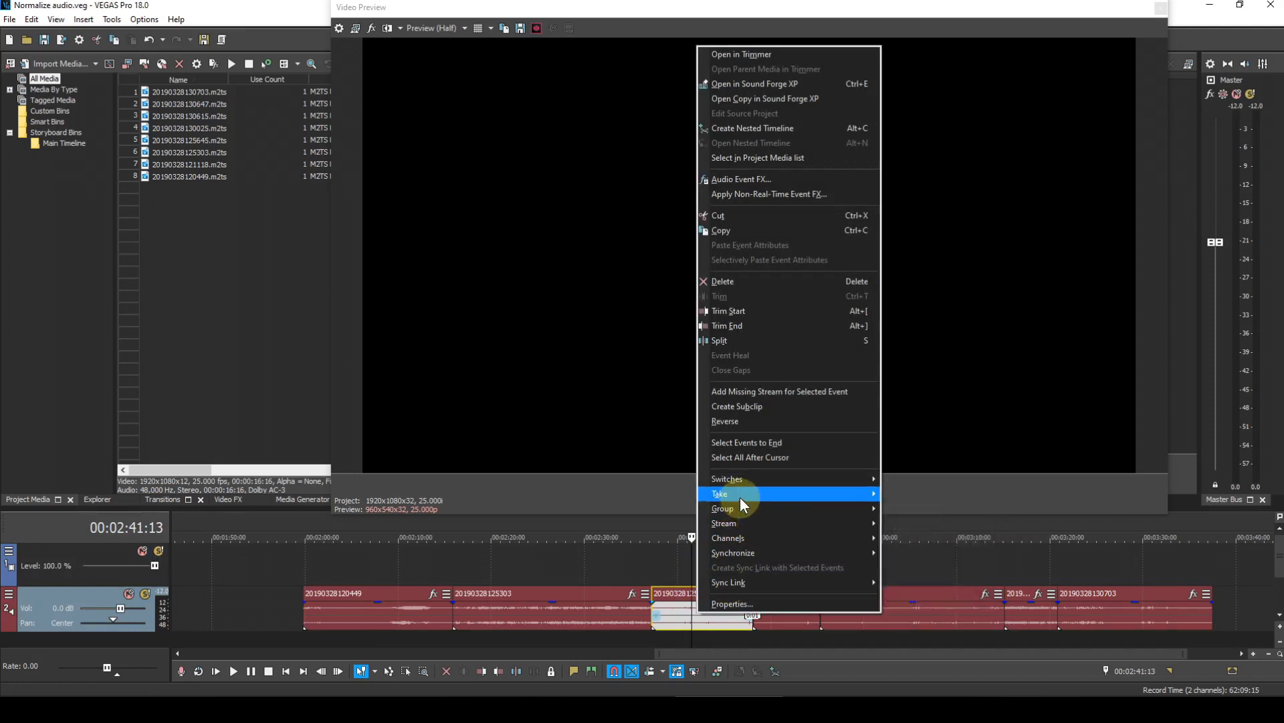
mouse_move(785, 477)
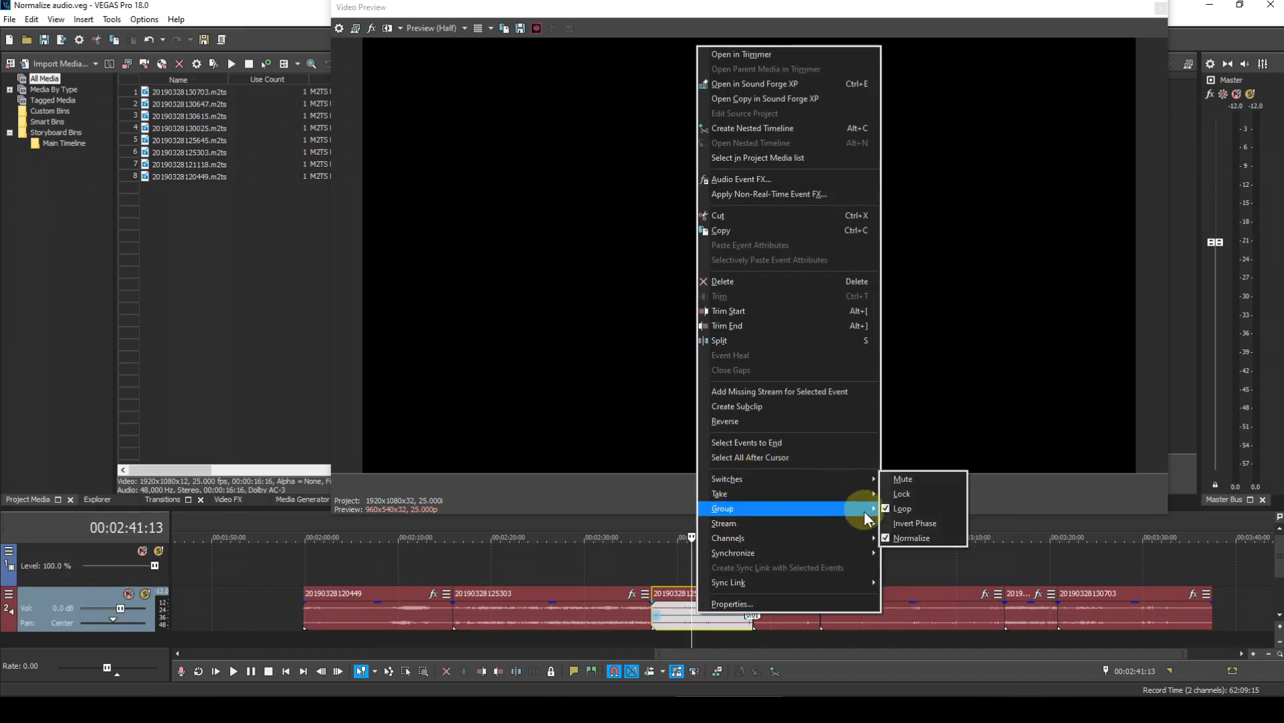
left_click(894, 539)
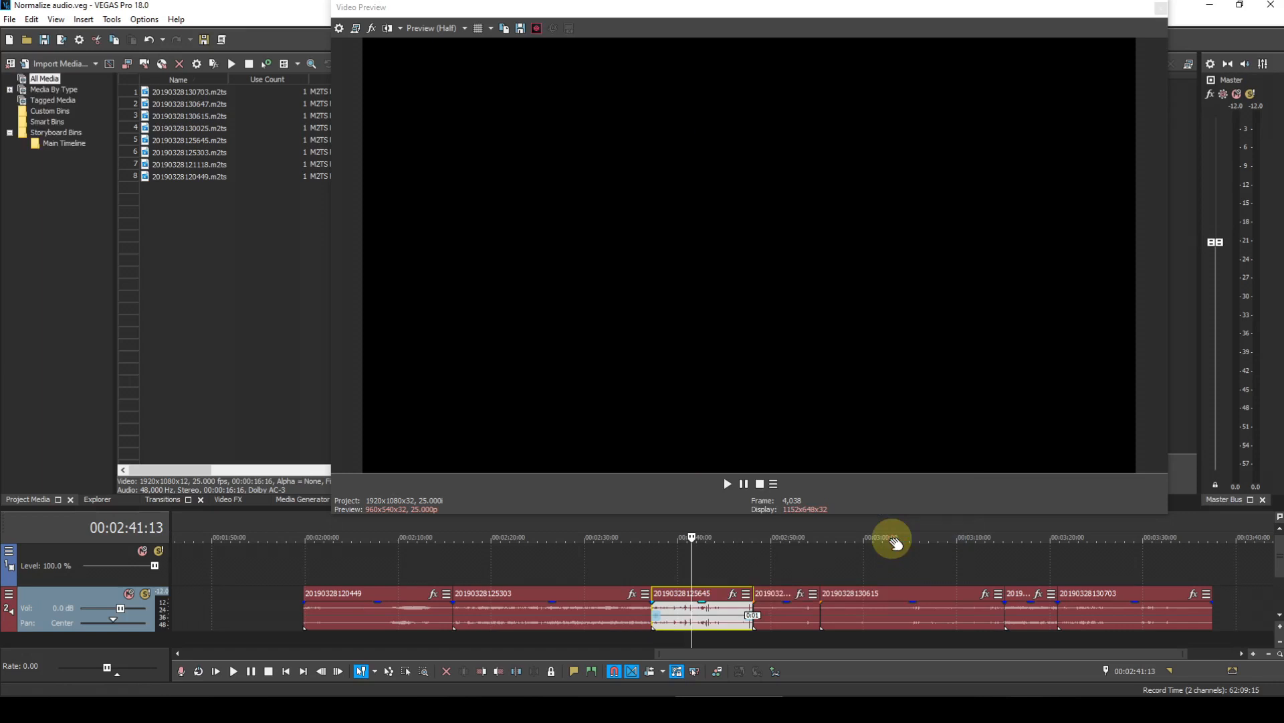